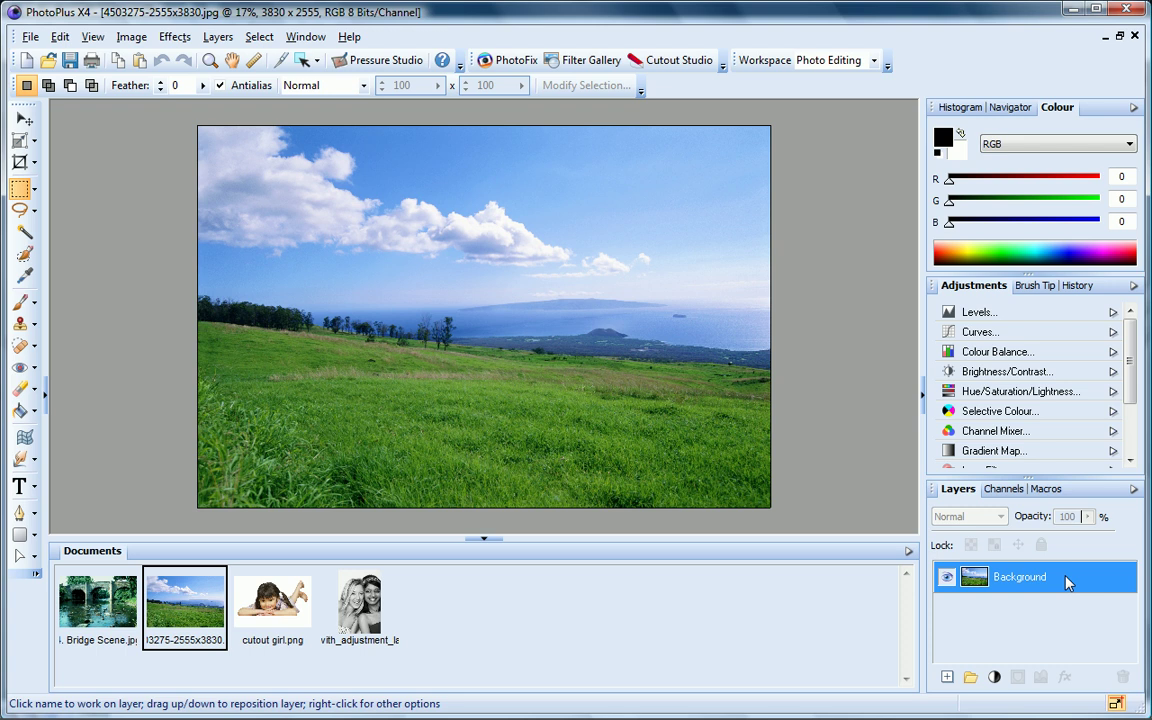
Switch to the cutout girl.png image, the girl on a transparent background
click(270, 600)
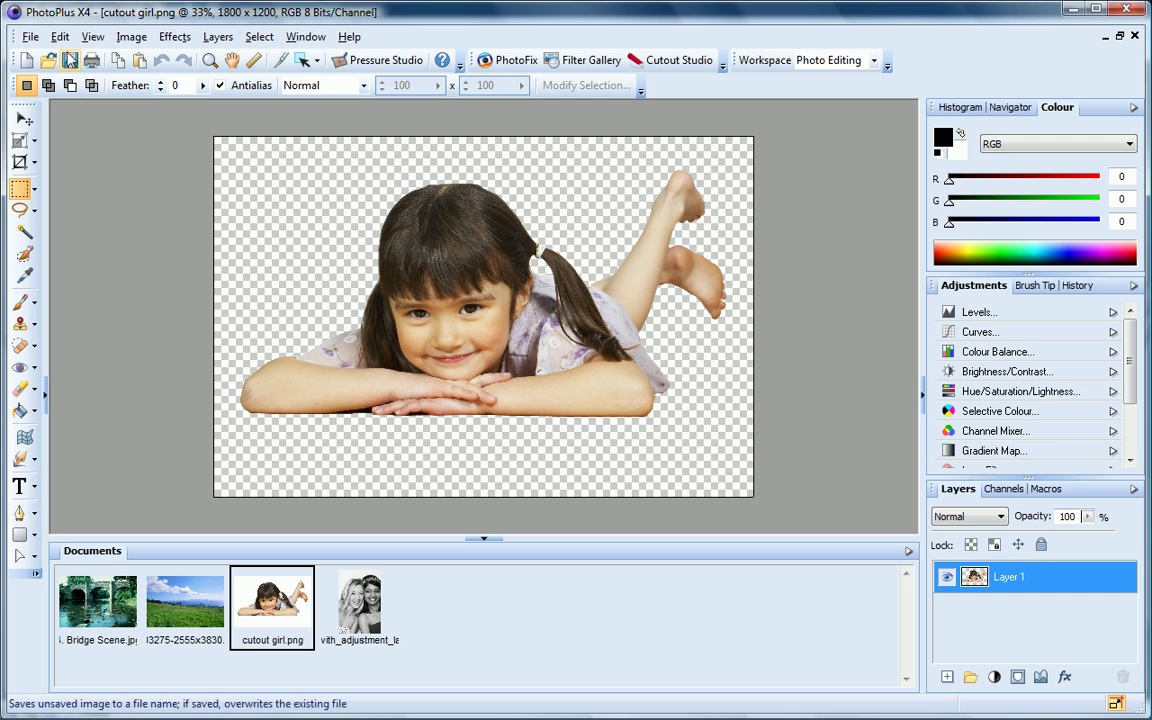
Copy the girl, paste her into the landscape as a new layer, and drag her onto the bottom-left grass
click(60, 36)
click(89, 119)
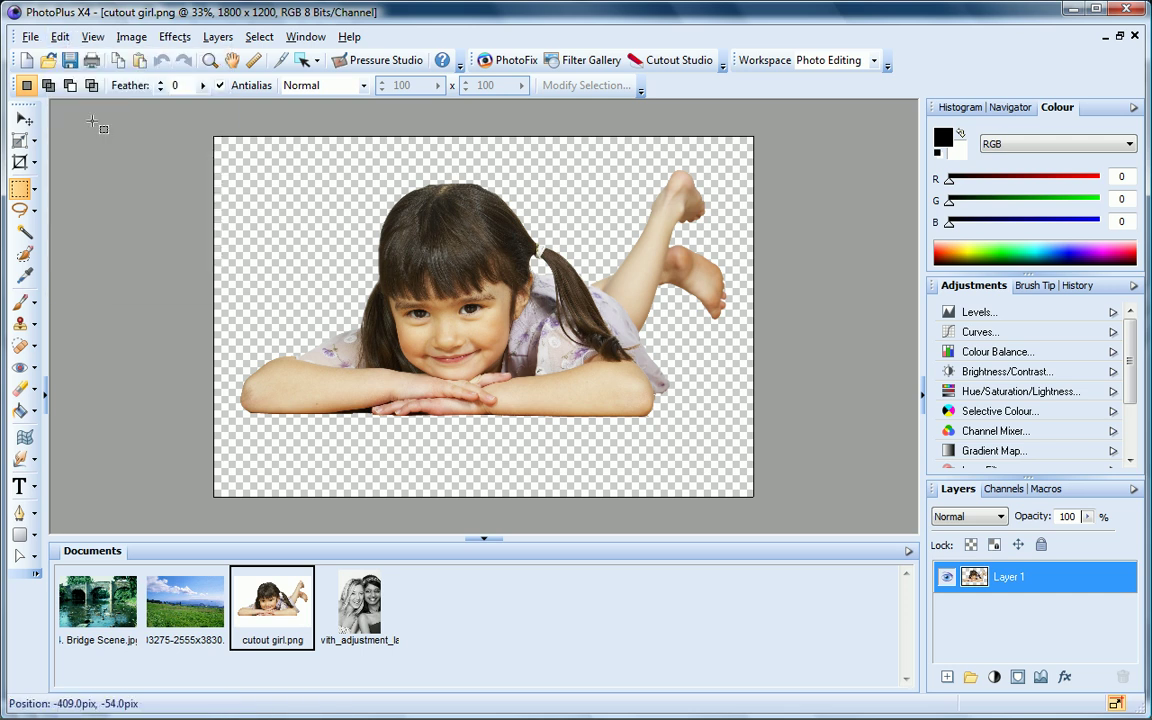
click(185, 603)
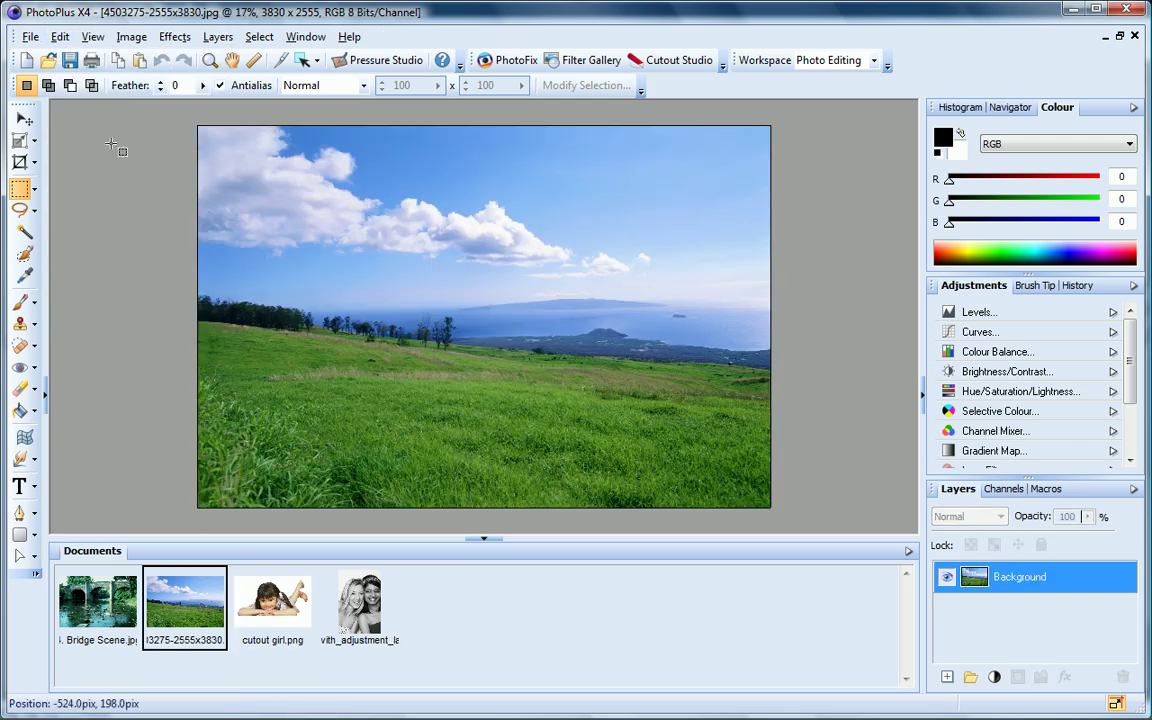
click(62, 37)
mouse_move(105, 159)
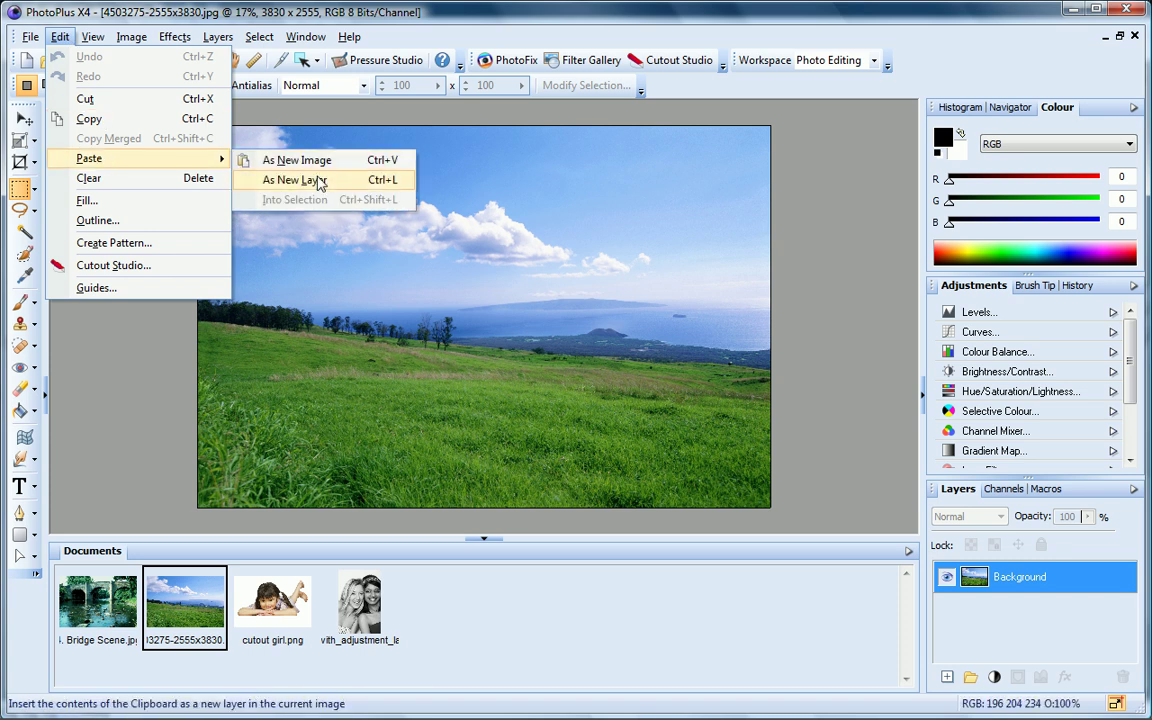
click(313, 179)
click(24, 118)
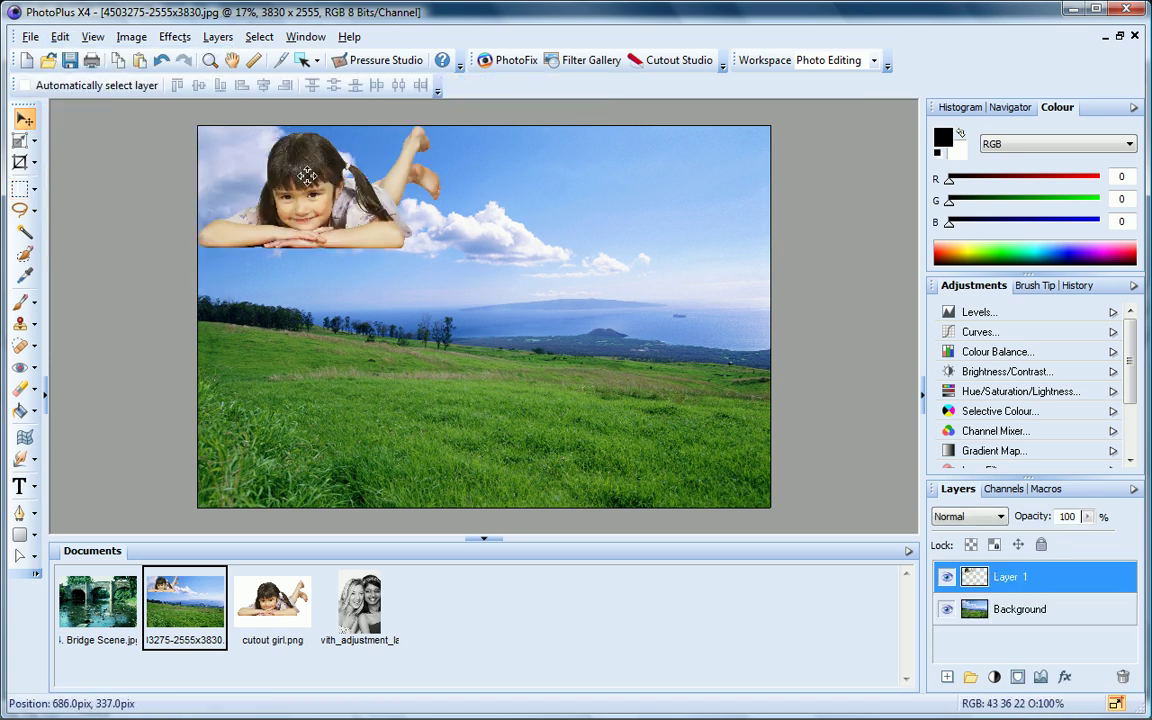
drag(312, 179, 312, 450)
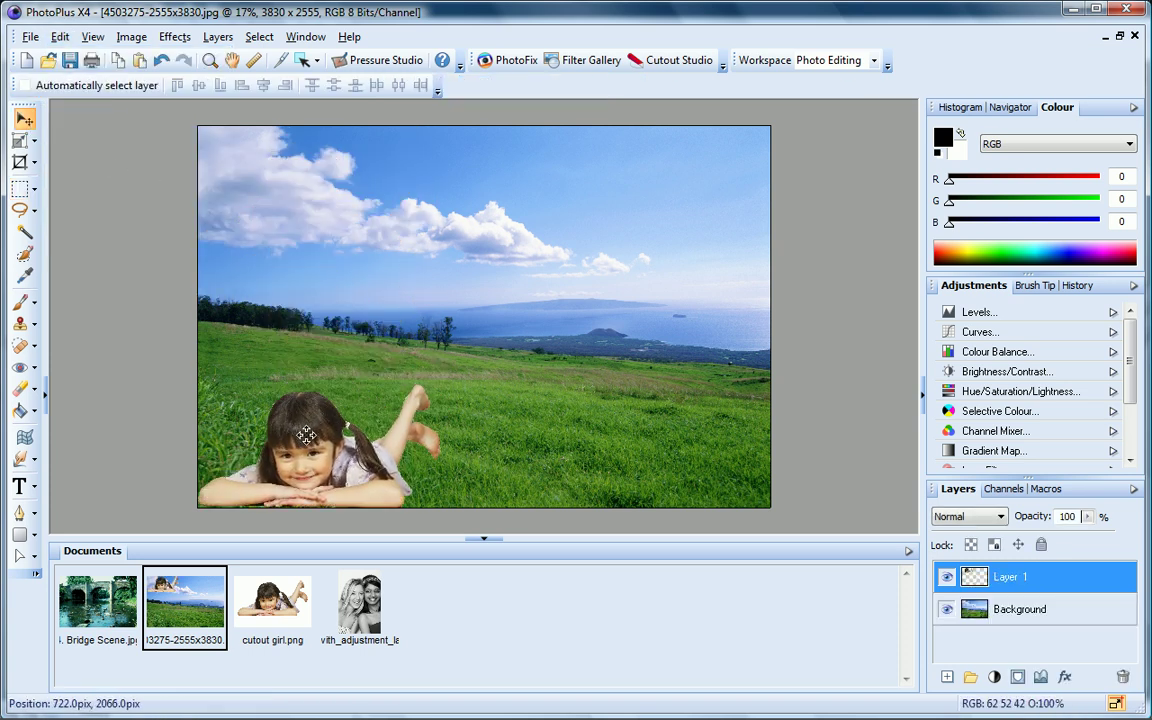
Try Layer 1 at 63% opacity, then return the girl to full opacity
click(1090, 619)
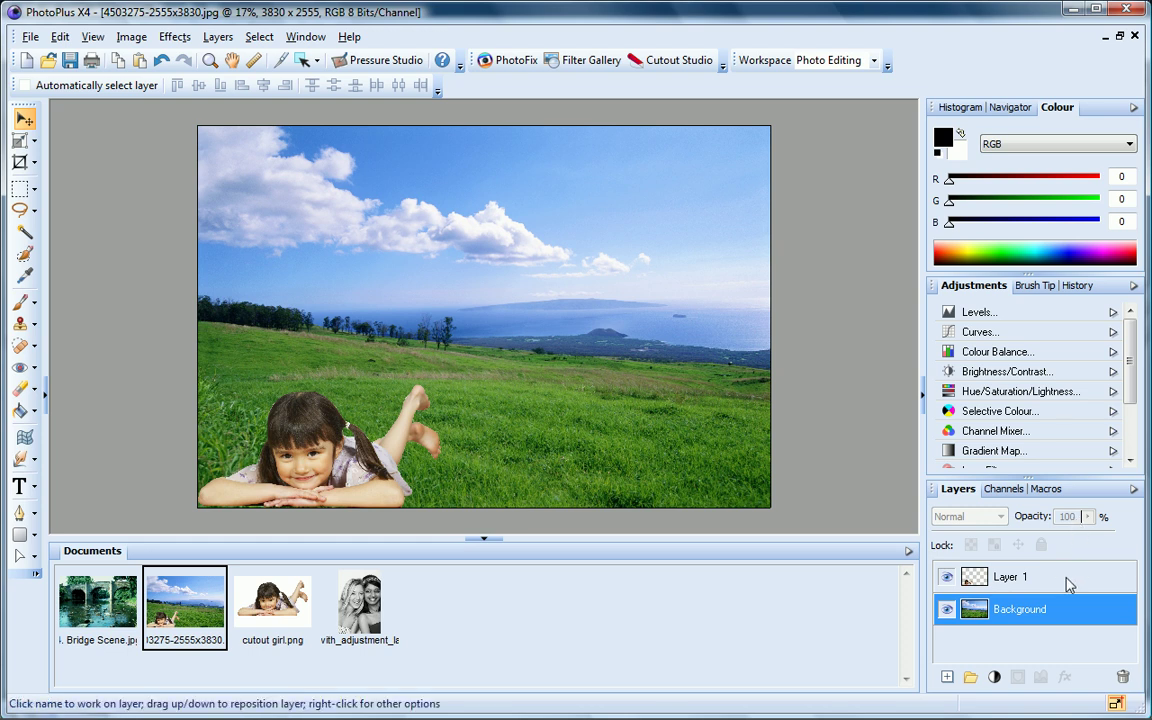
click(1067, 582)
click(1088, 516)
drag(1087, 540, 1133, 540)
click(1088, 517)
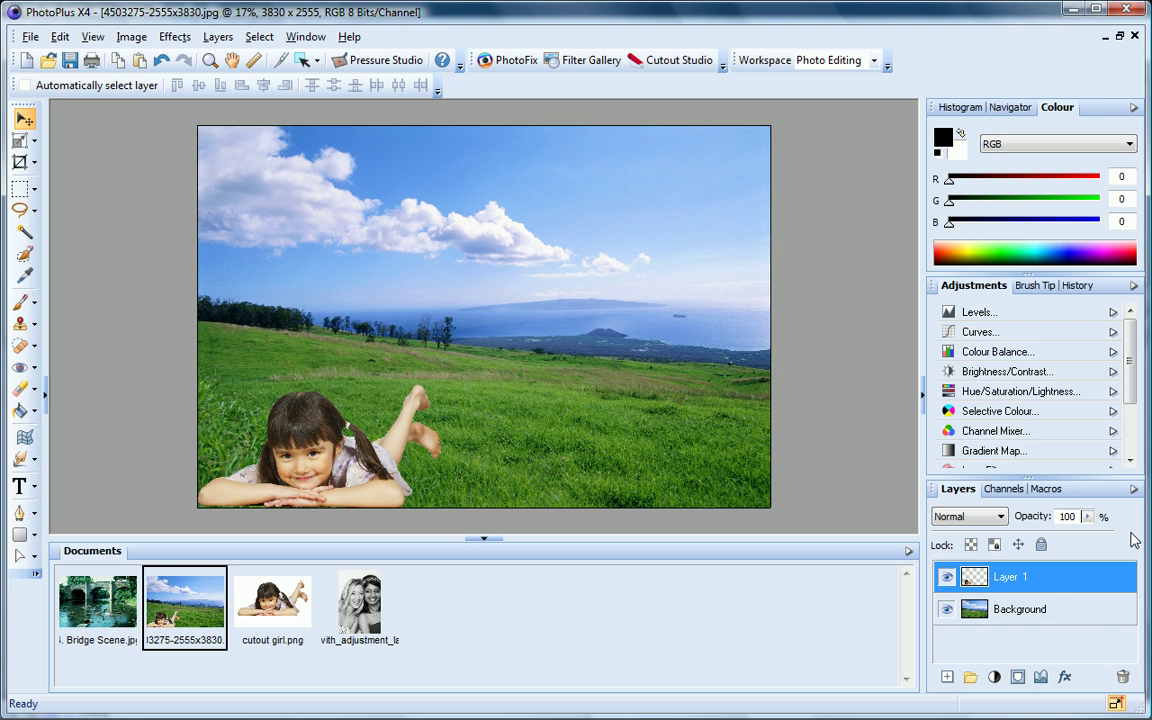
Add a new Layer 2 and fill it with pale peach
click(947, 678)
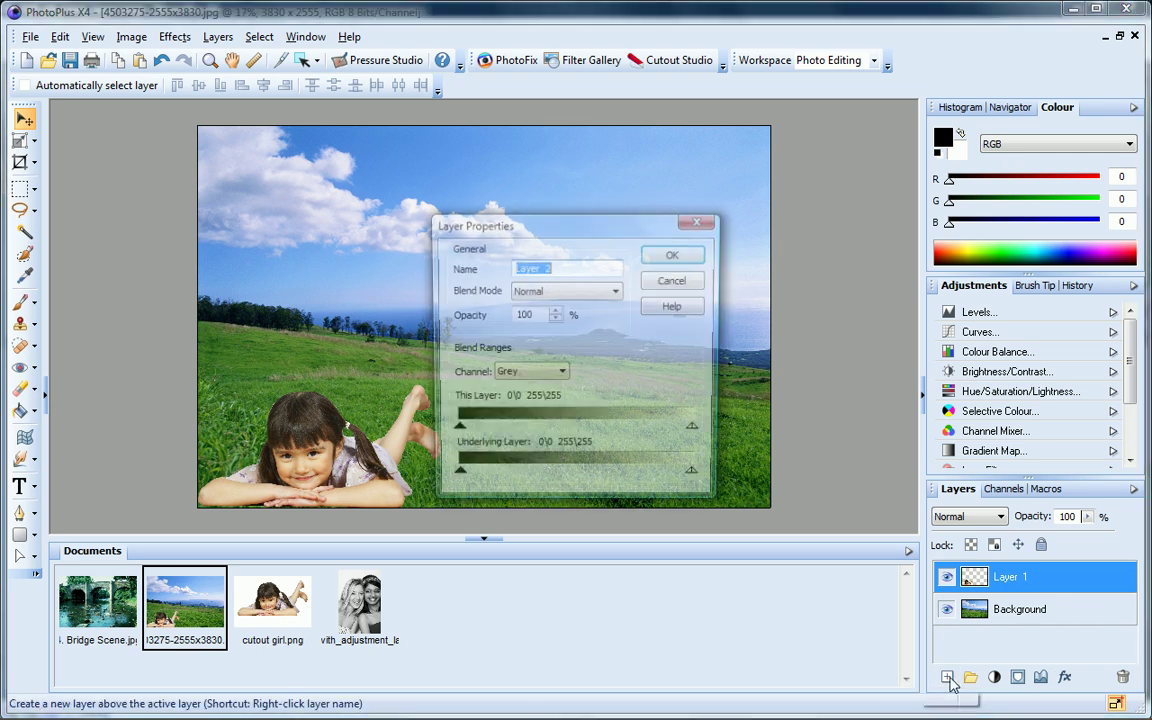
click(679, 256)
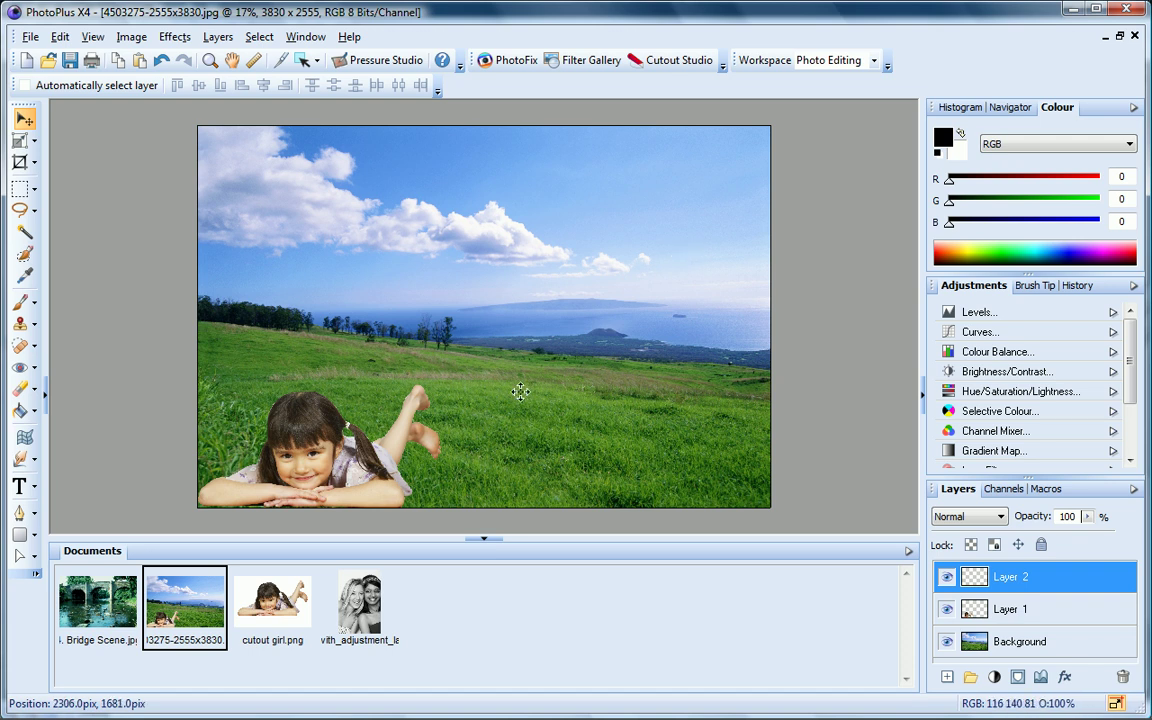
click(21, 411)
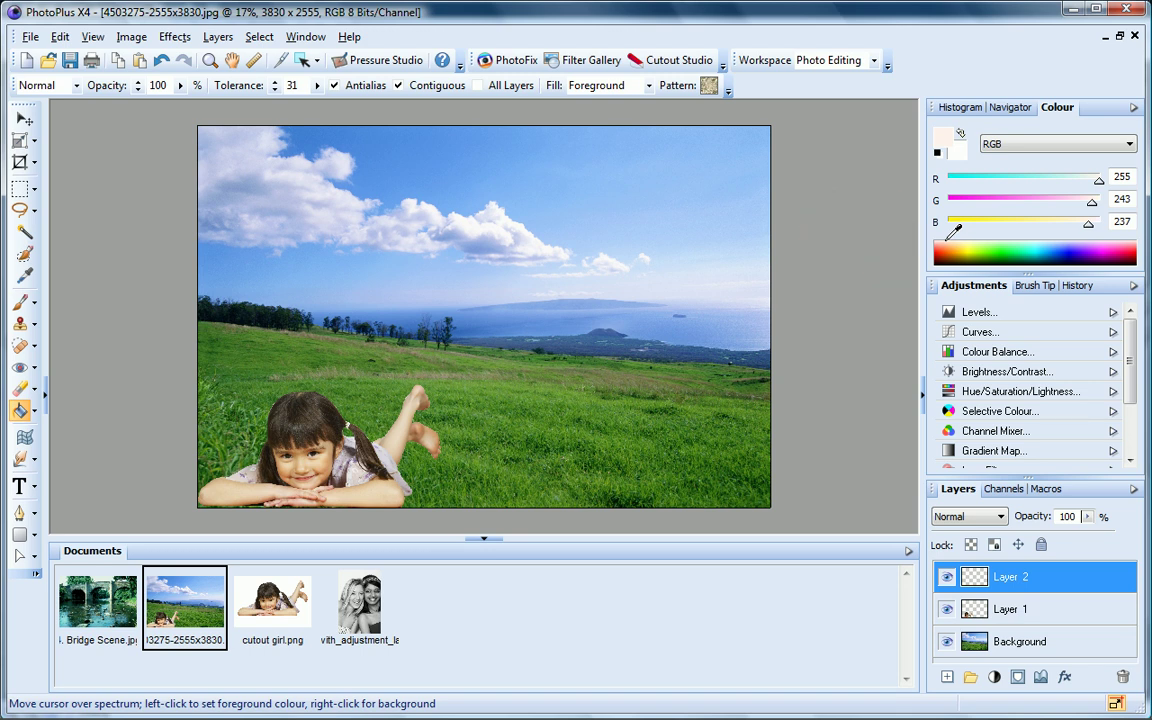
click(665, 257)
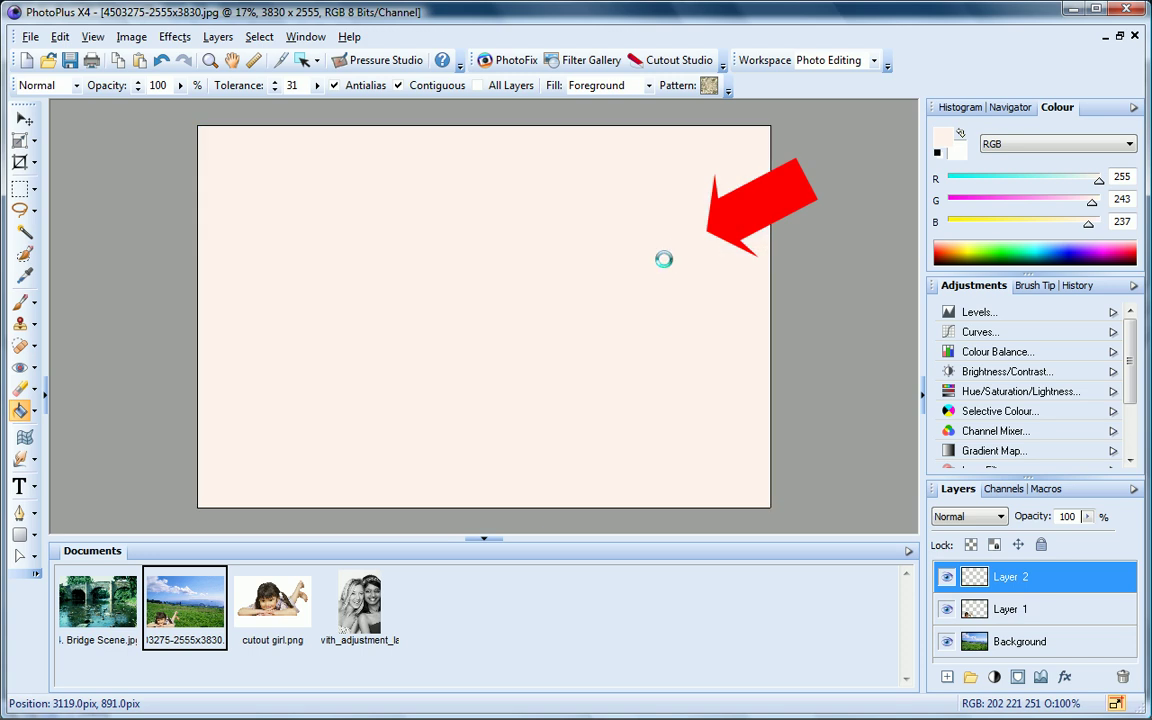
Set Layer 2 to Colour blend mode, move it below the girl layer, and lower its opacity to 75%
click(1000, 517)
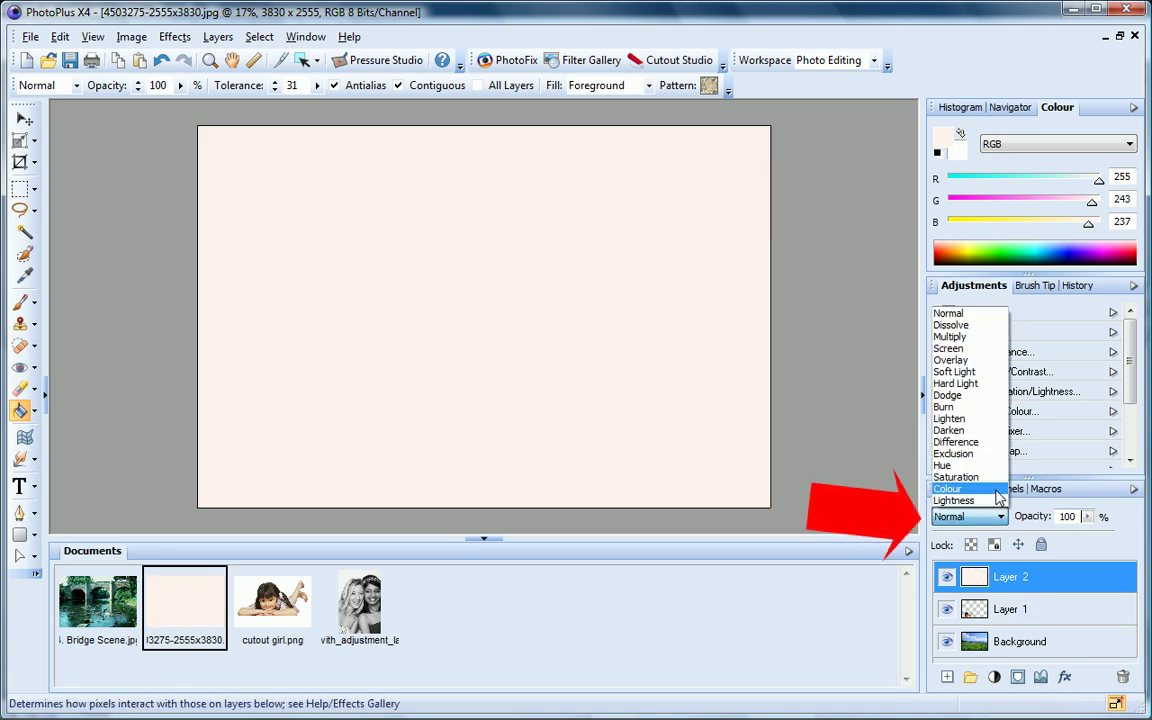
click(997, 489)
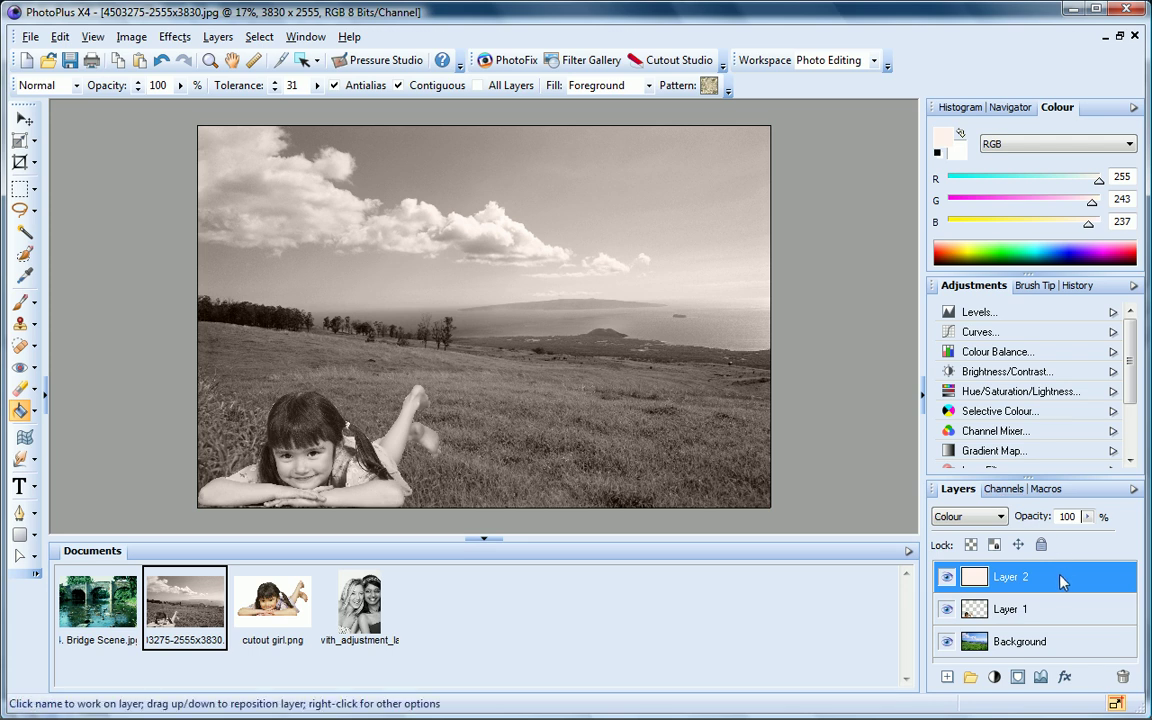
drag(1059, 581, 1066, 622)
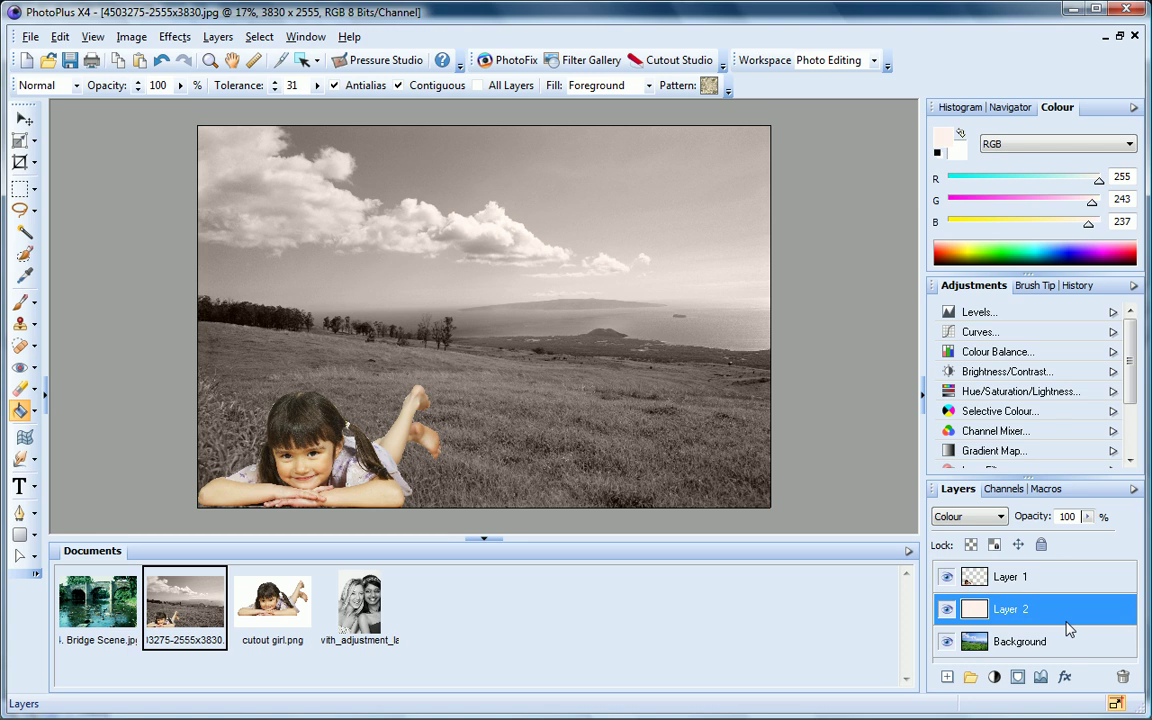
drag(1088, 516, 1065, 541)
Add a Curves adjustment above the Background with an S-curve, lower point at 77 in / 60 out
click(1088, 645)
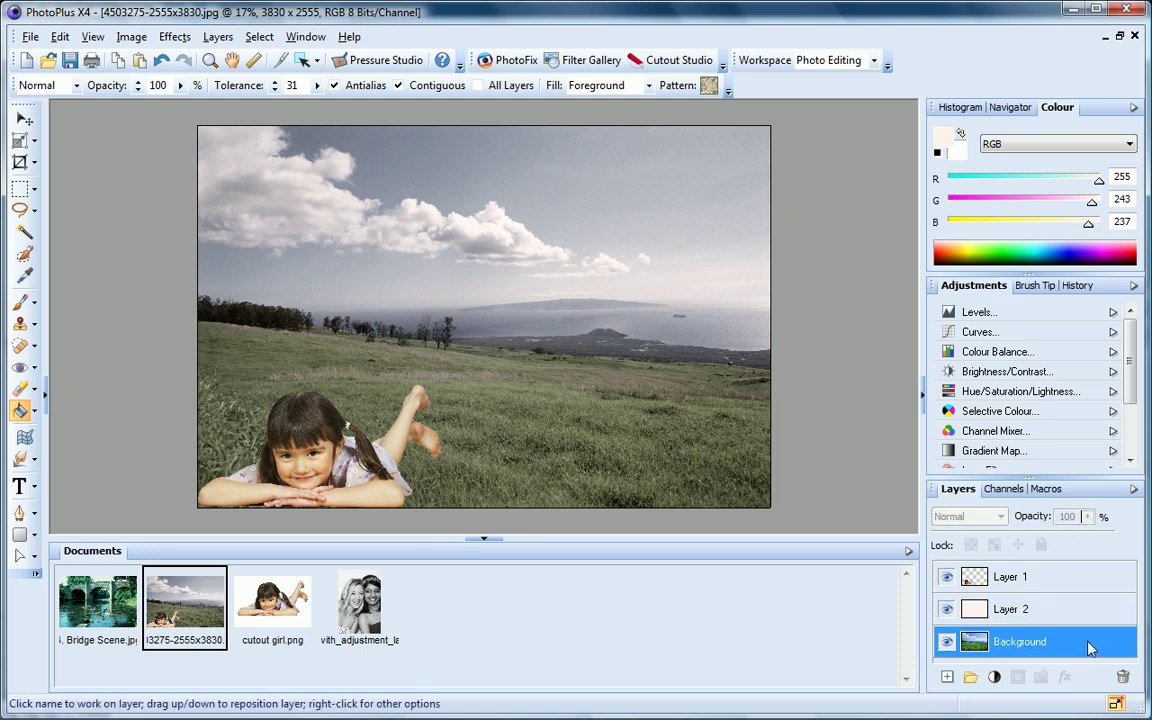
click(1085, 331)
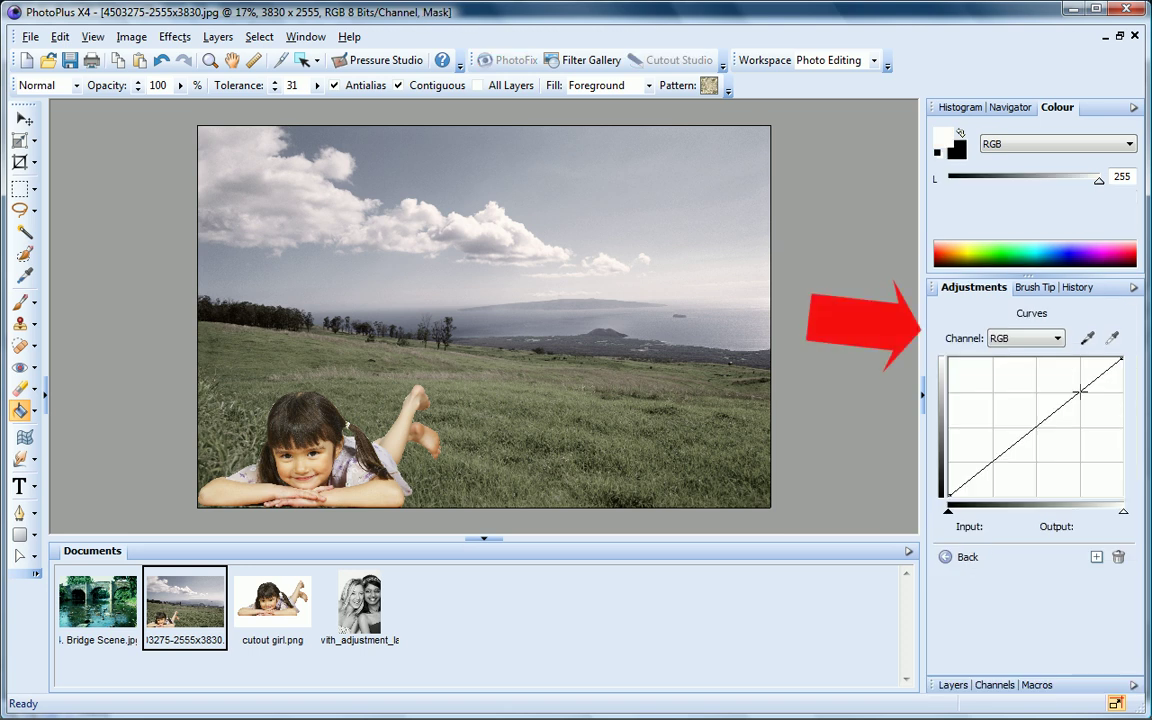
drag(1080, 392, 1077, 380)
drag(992, 458, 1001, 466)
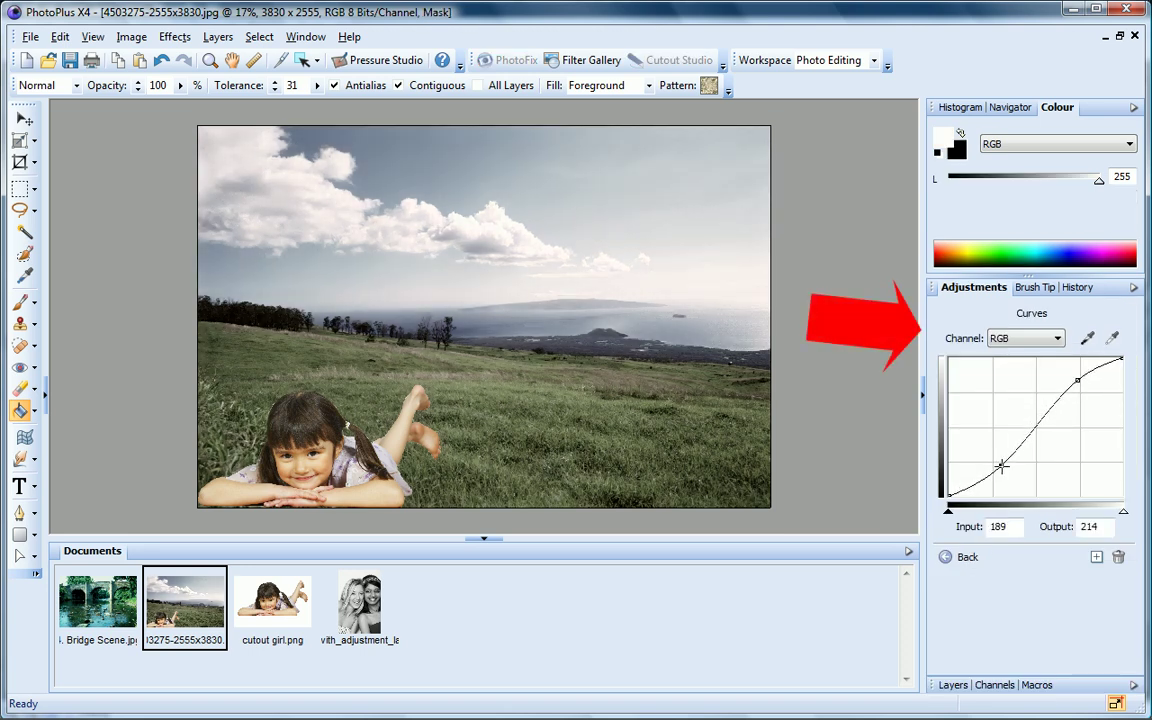
click(1001, 466)
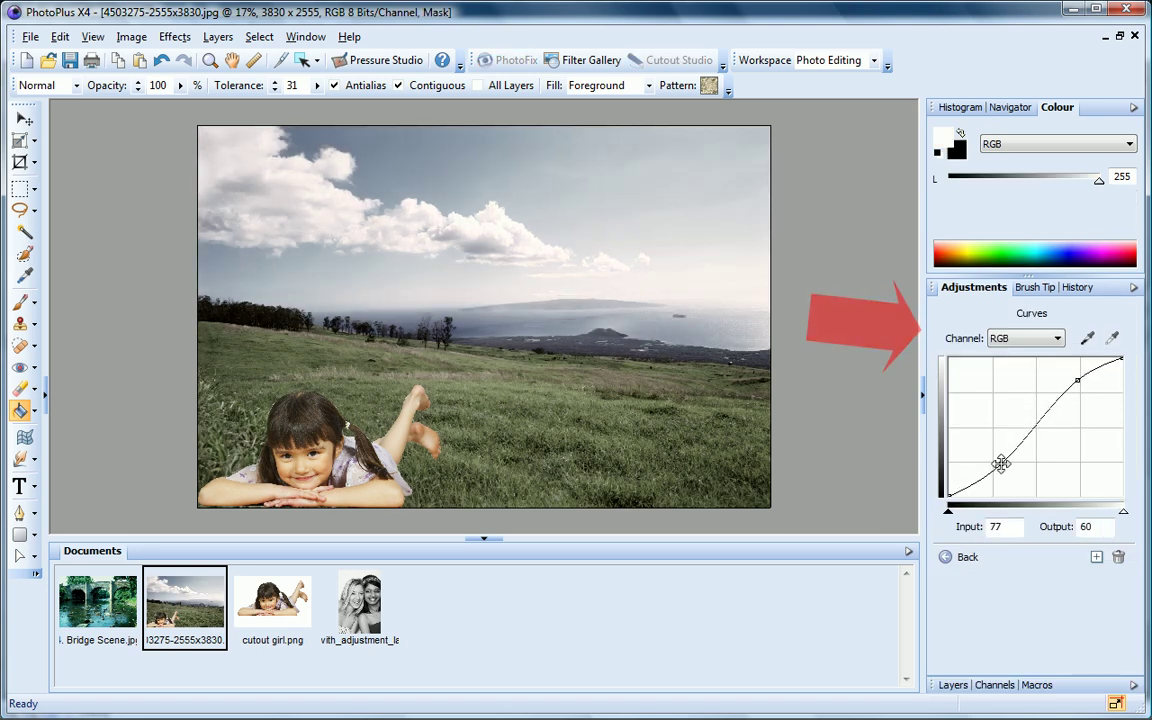
click(968, 557)
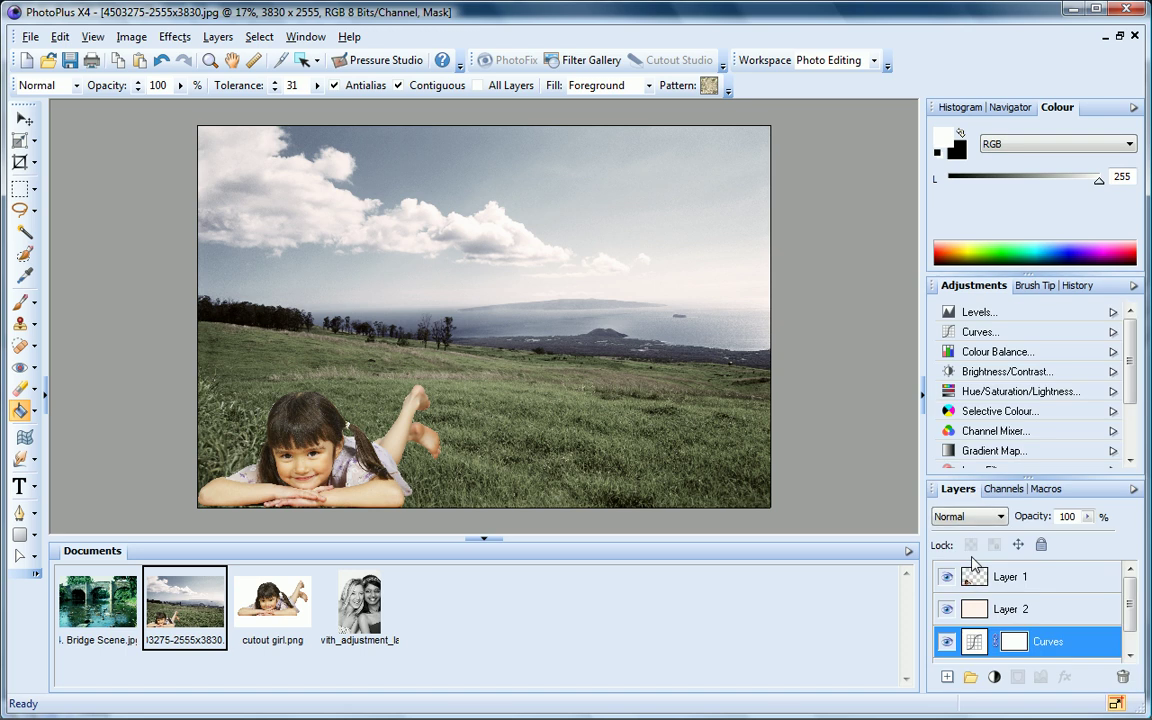
Review the Curves settings, then toggle the adjustment off and on to compare
double_click(1048, 641)
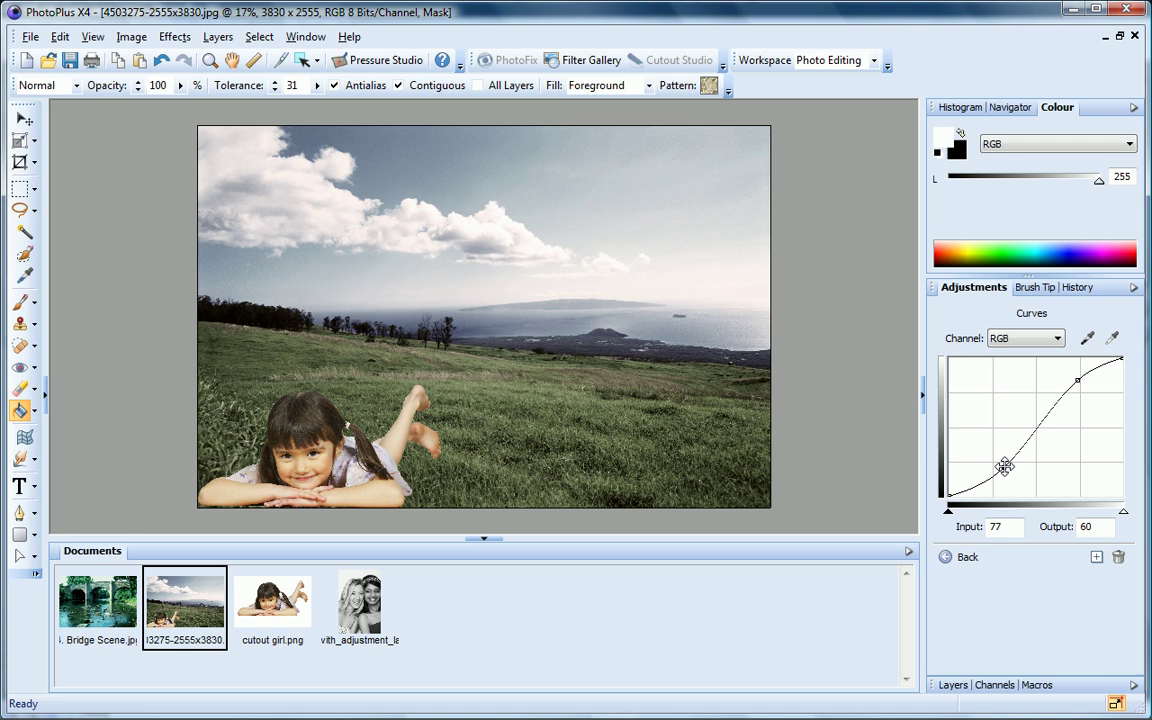
click(966, 557)
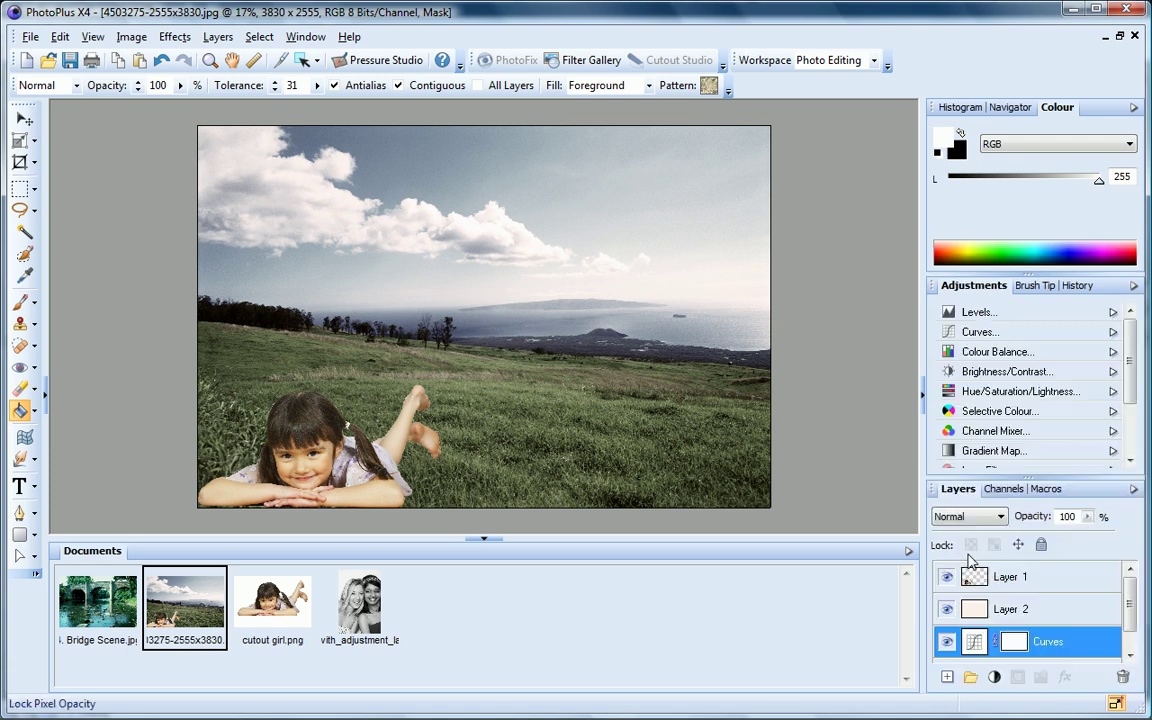
click(946, 643)
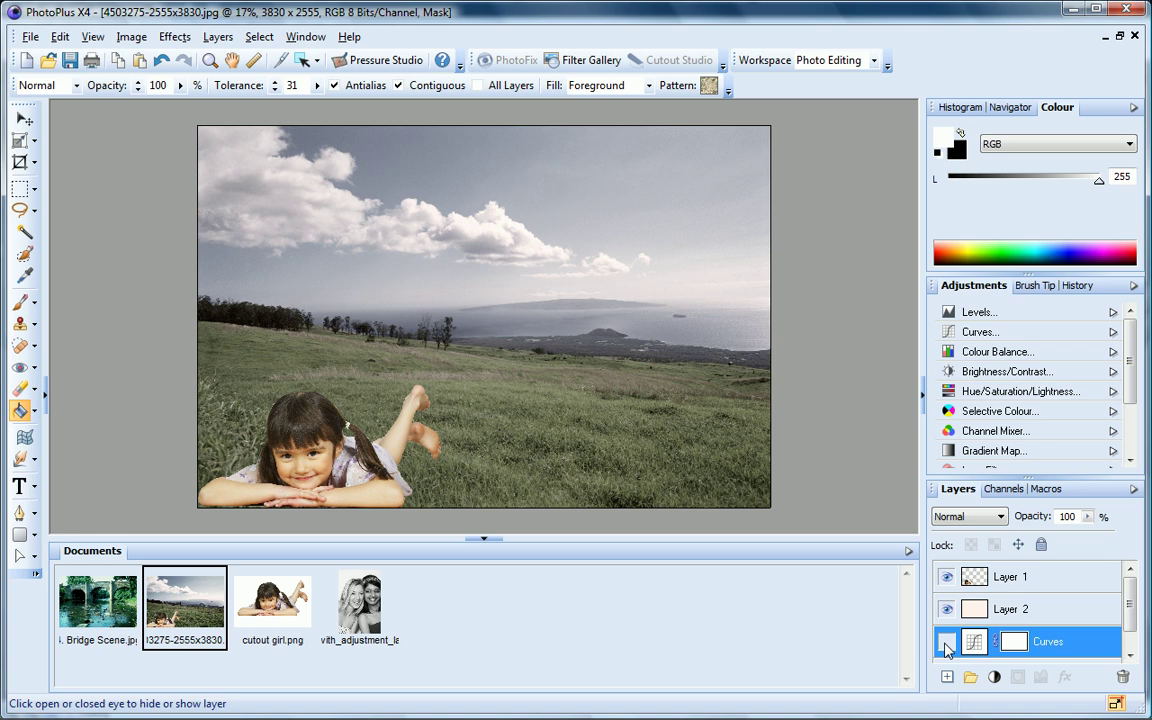
click(946, 643)
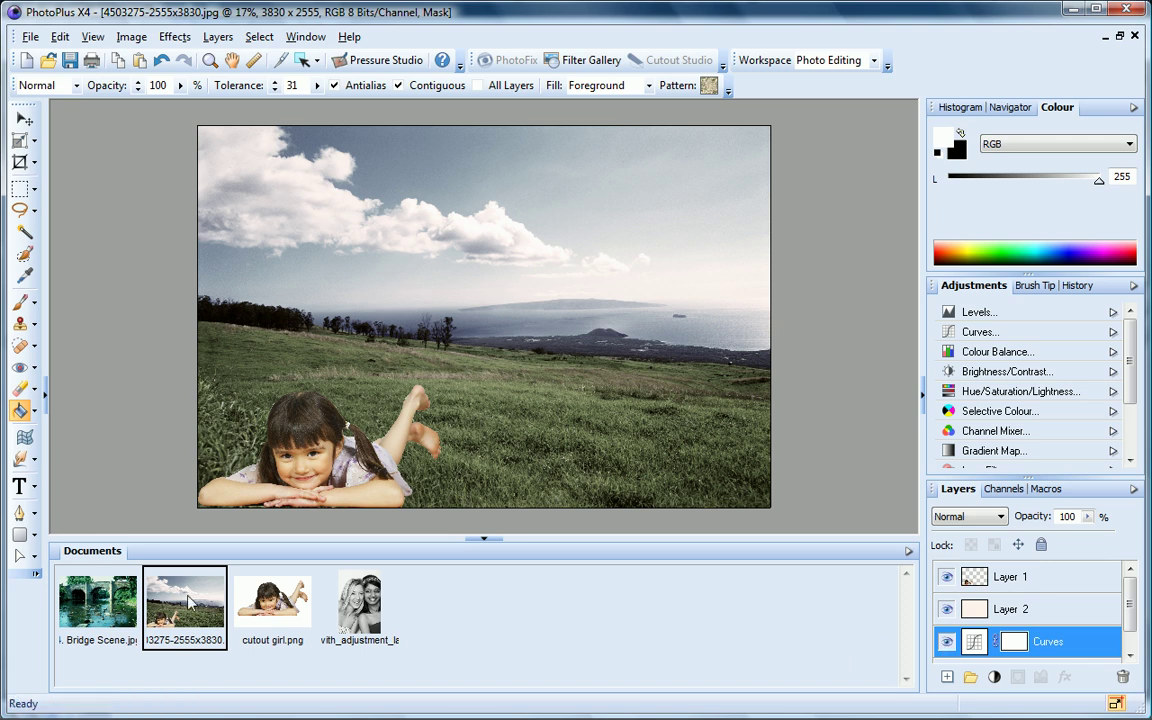
click(98, 601)
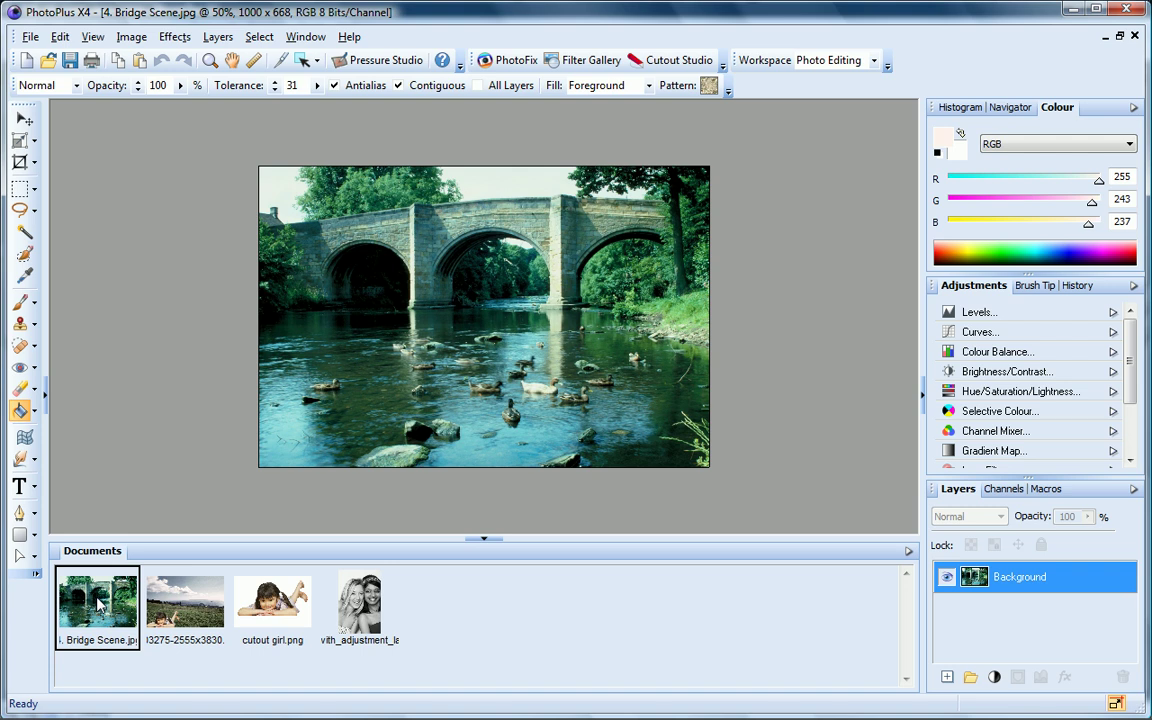
click(603, 68)
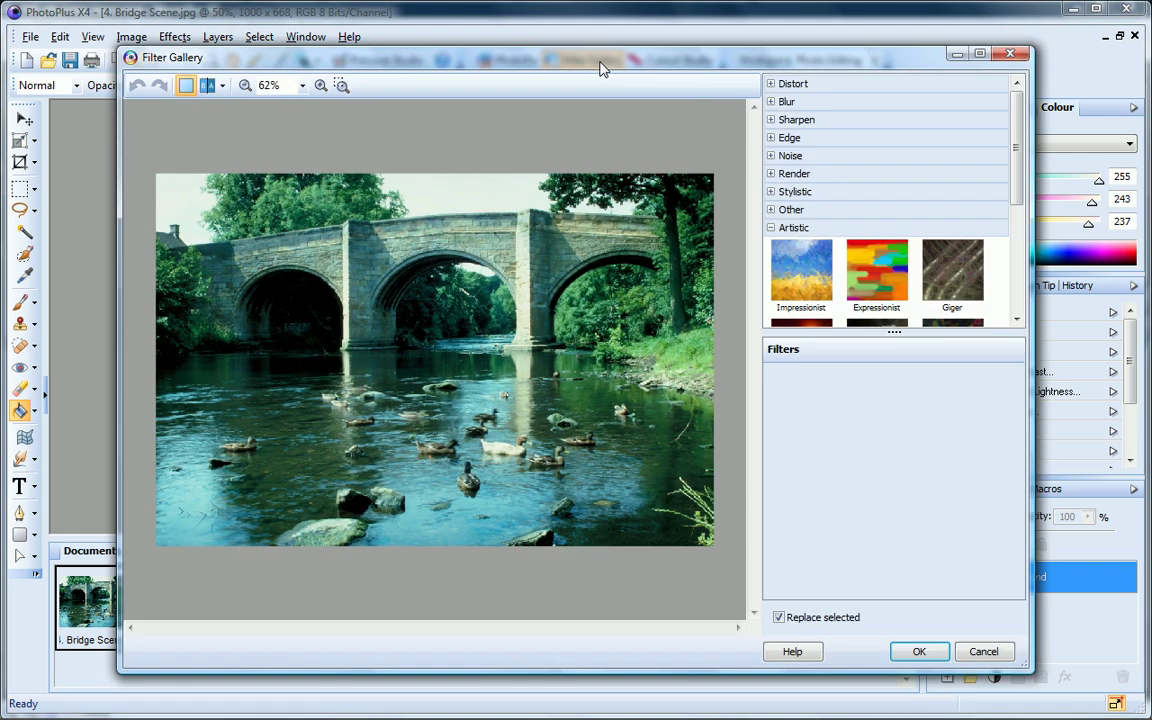
click(786, 101)
click(813, 215)
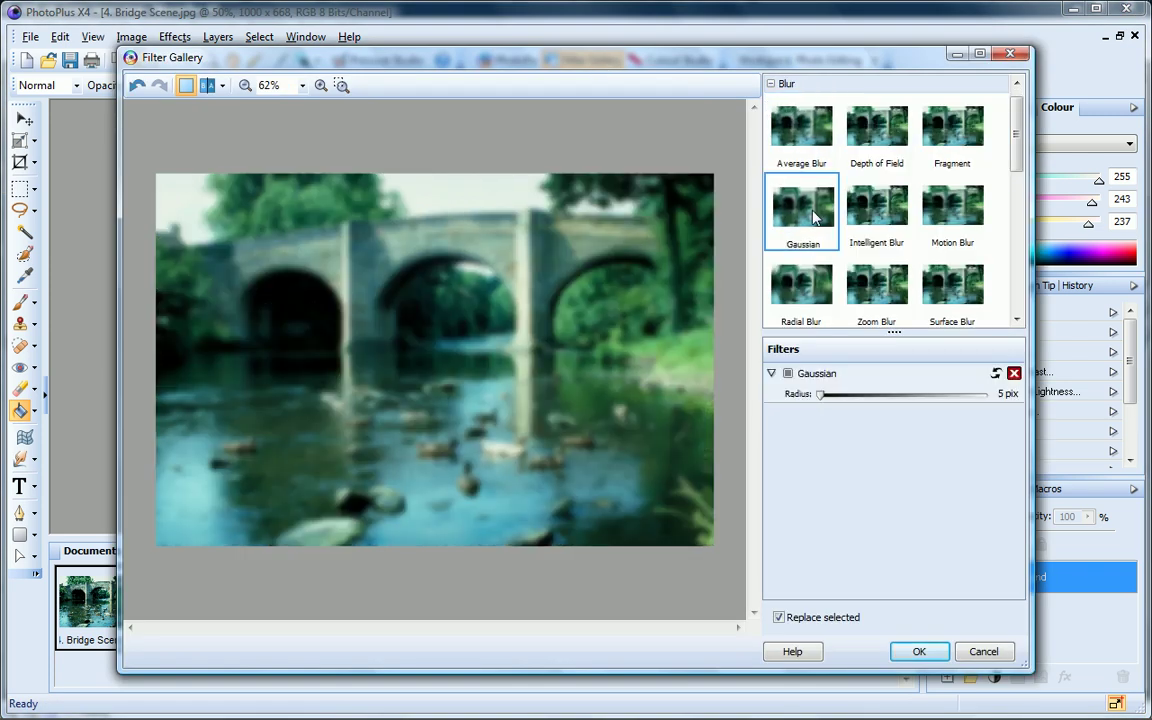
click(921, 652)
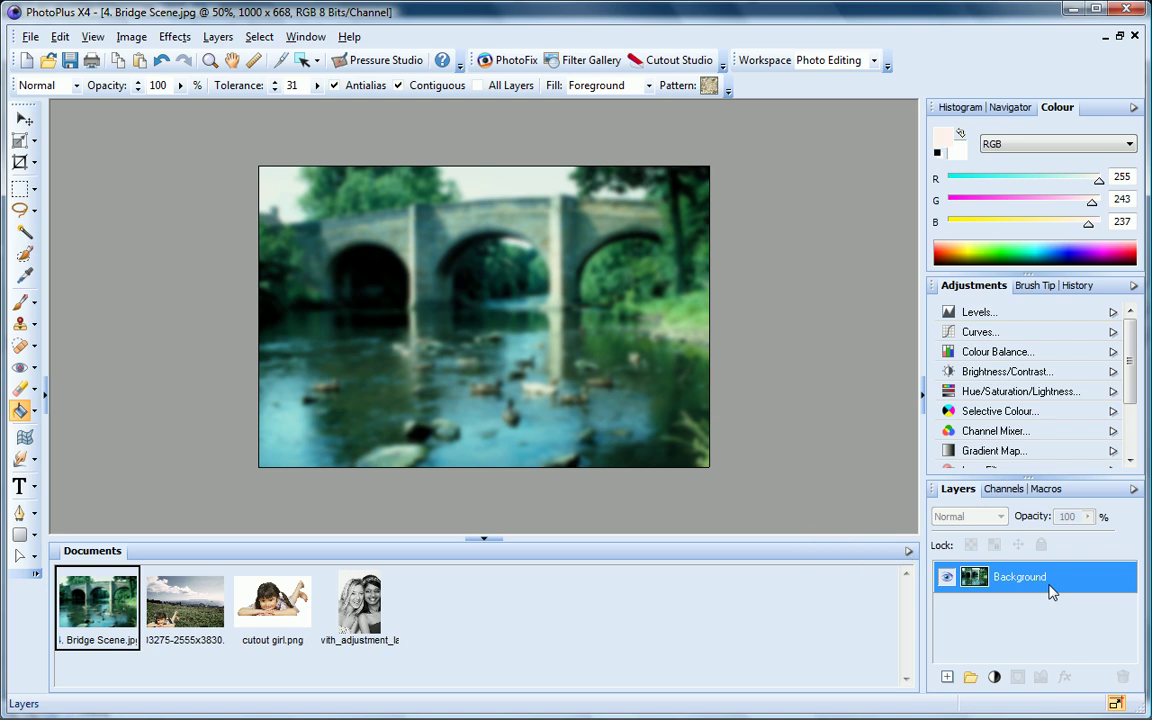
click(165, 62)
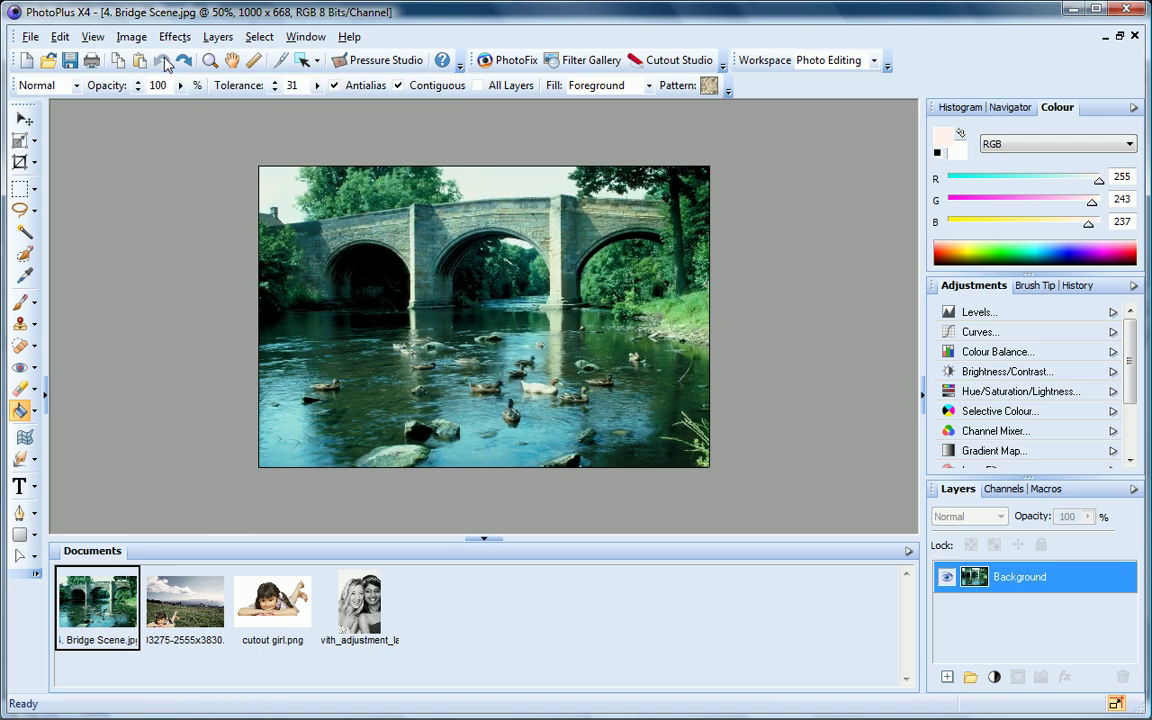
Convert the Background to a filter layer and apply a 5-pixel Gaussian Blur from the Filter Gallery
right_click(1073, 578)
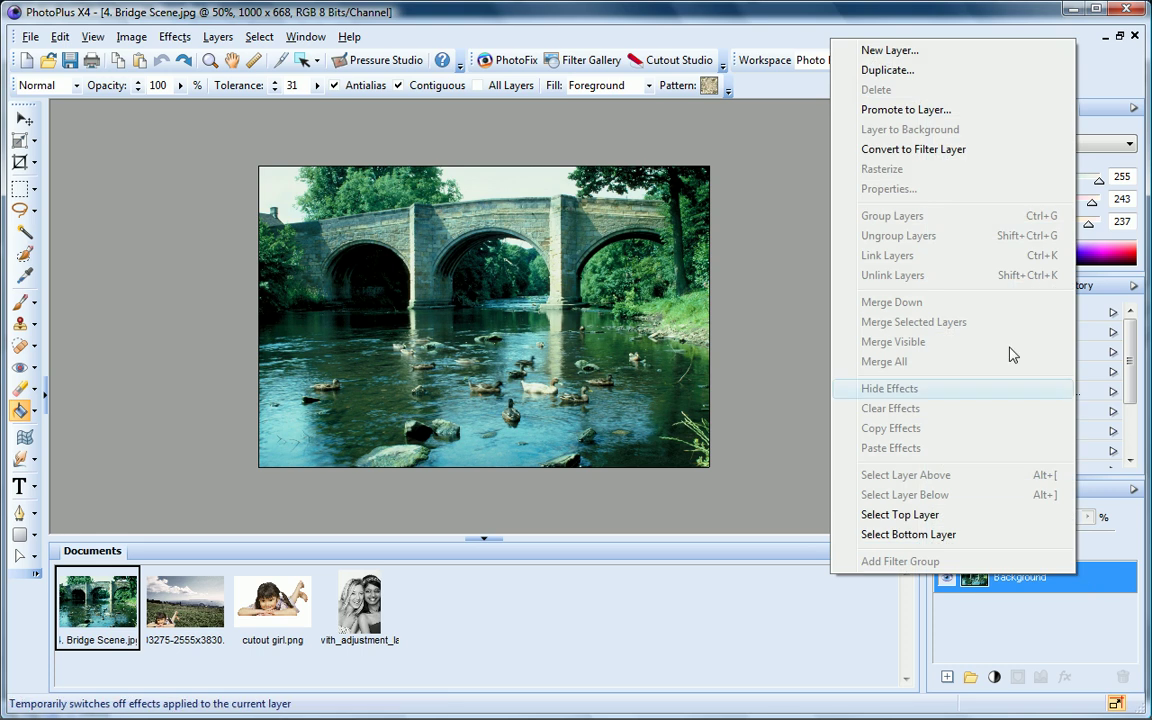
click(952, 151)
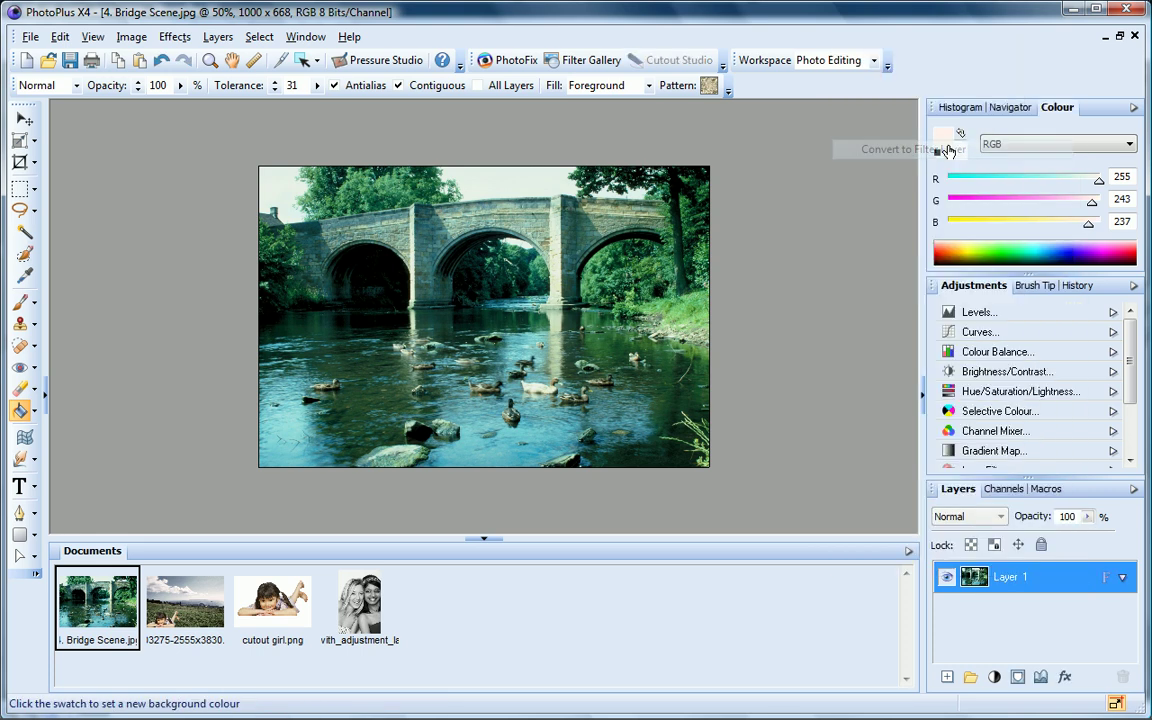
click(586, 61)
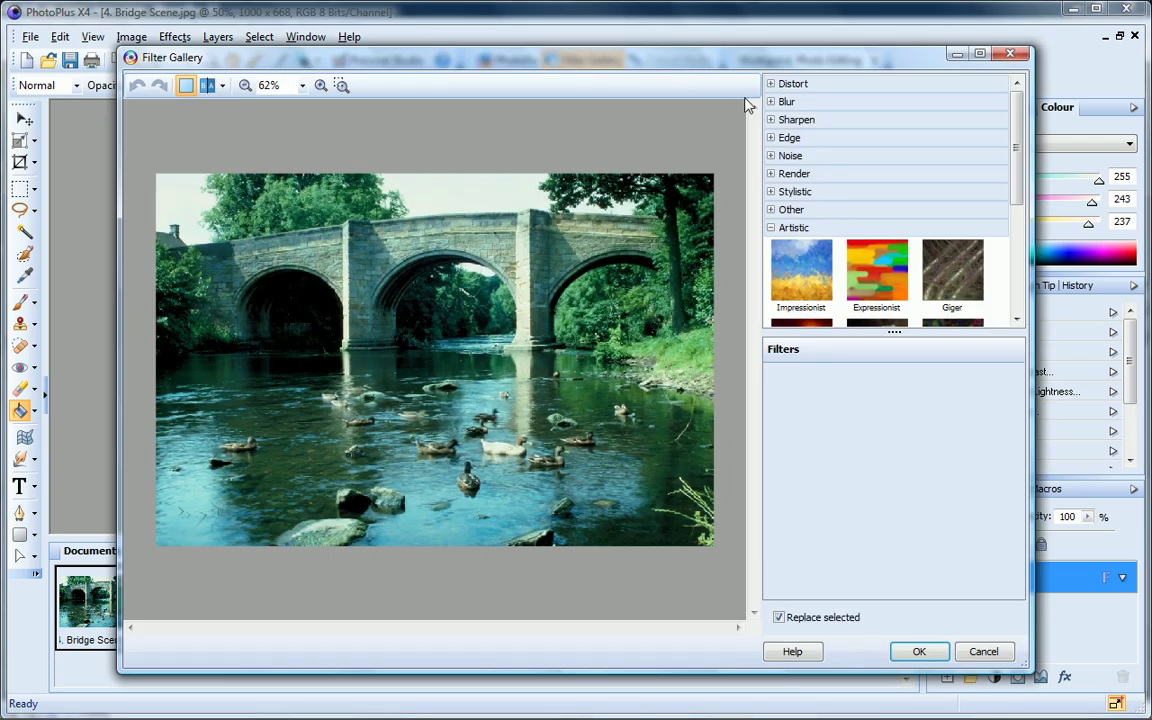
click(786, 101)
click(801, 205)
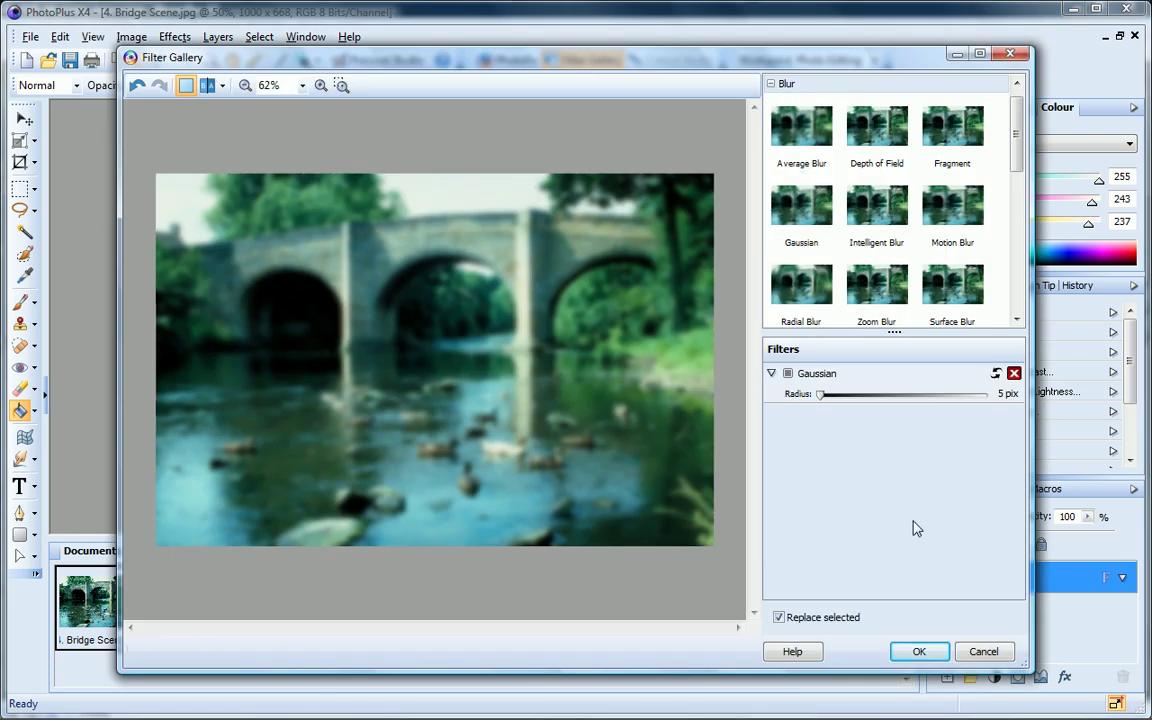
click(919, 651)
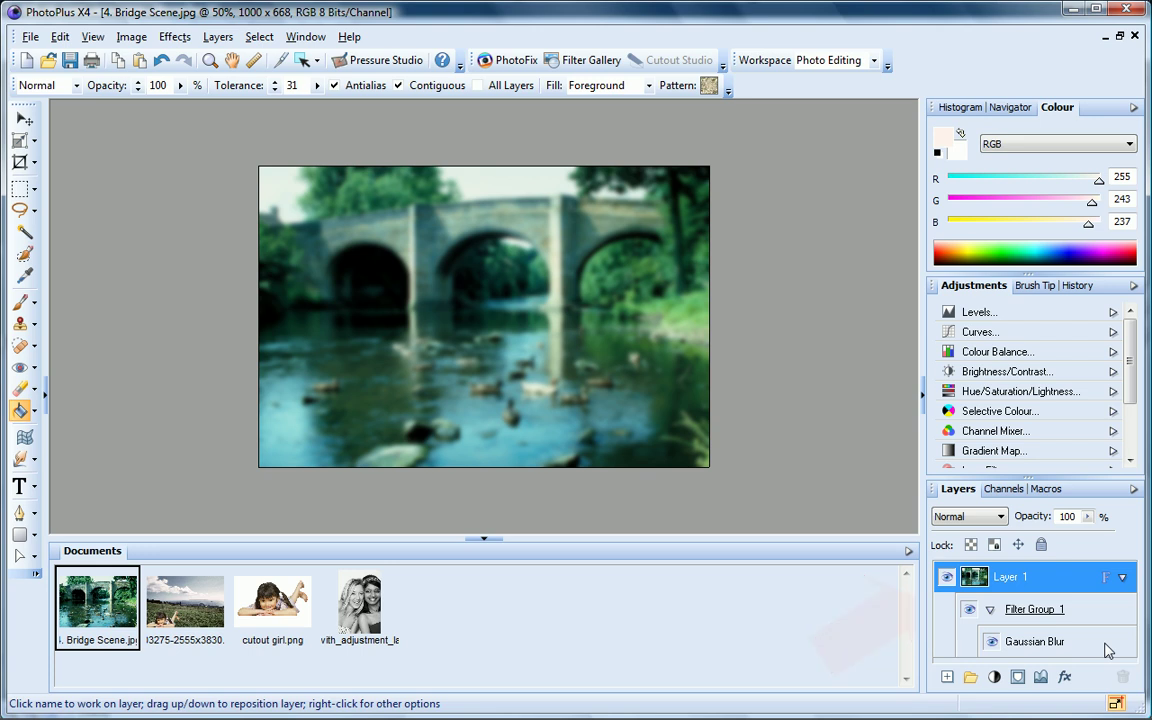
Toggle the Gaussian Blur off and on to compare, keeping its radius at 5.0
click(990, 643)
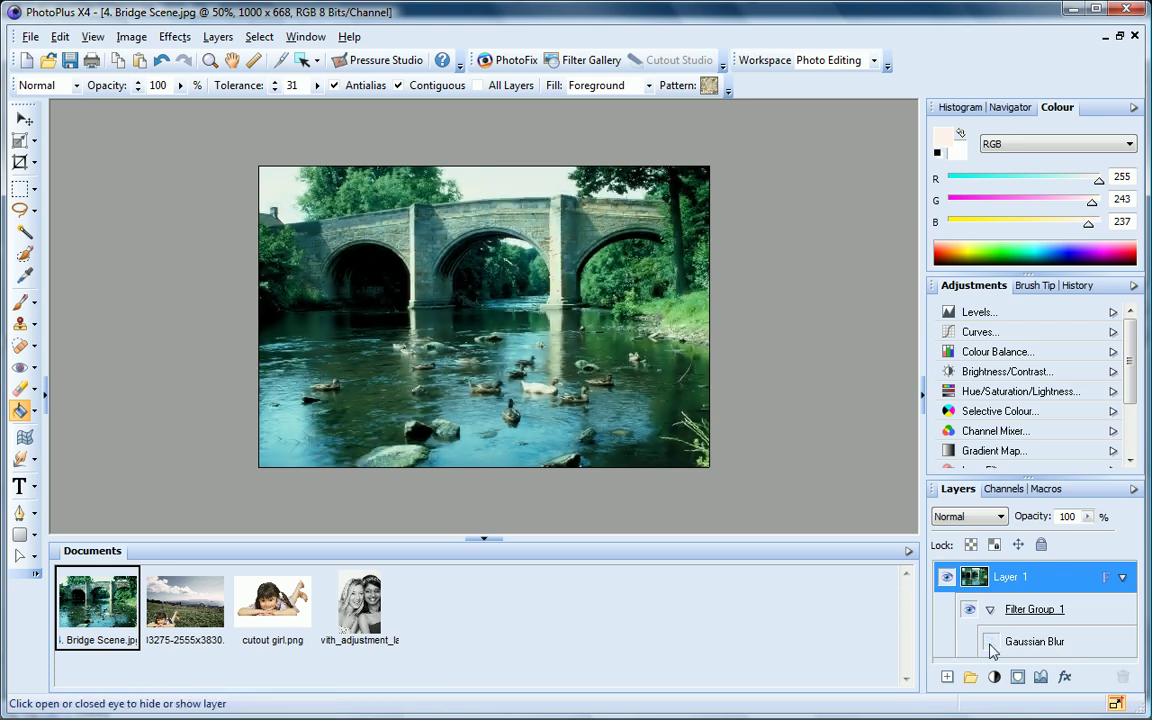
click(991, 643)
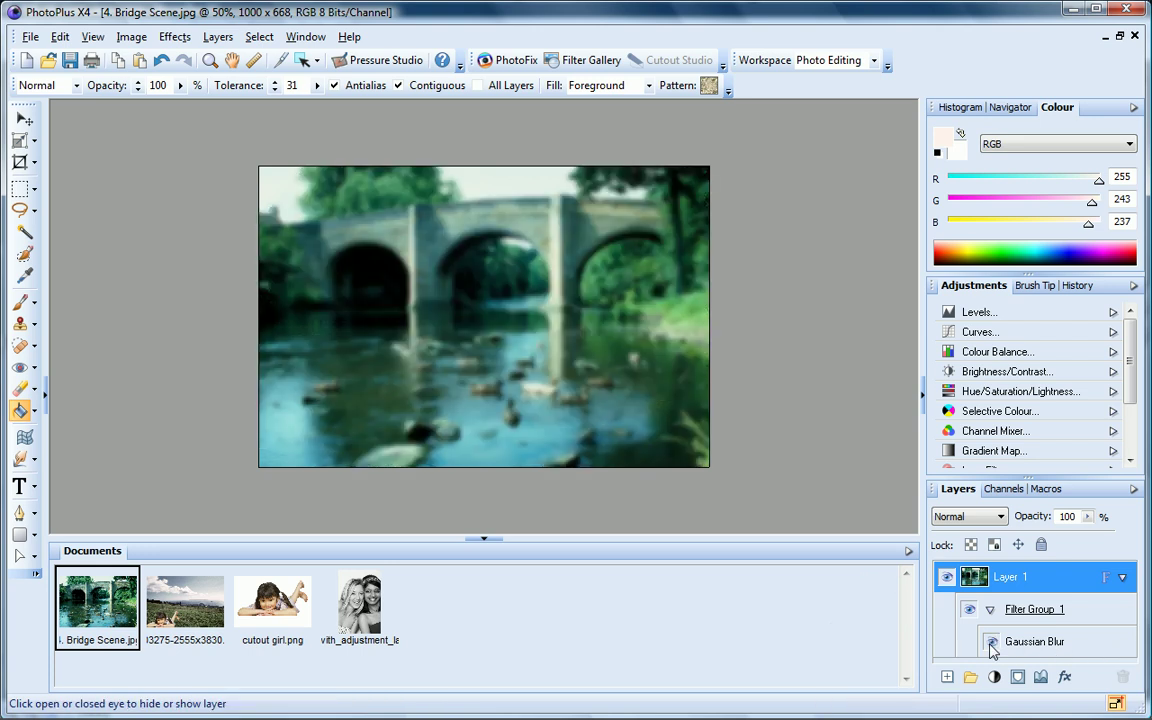
double_click(1078, 650)
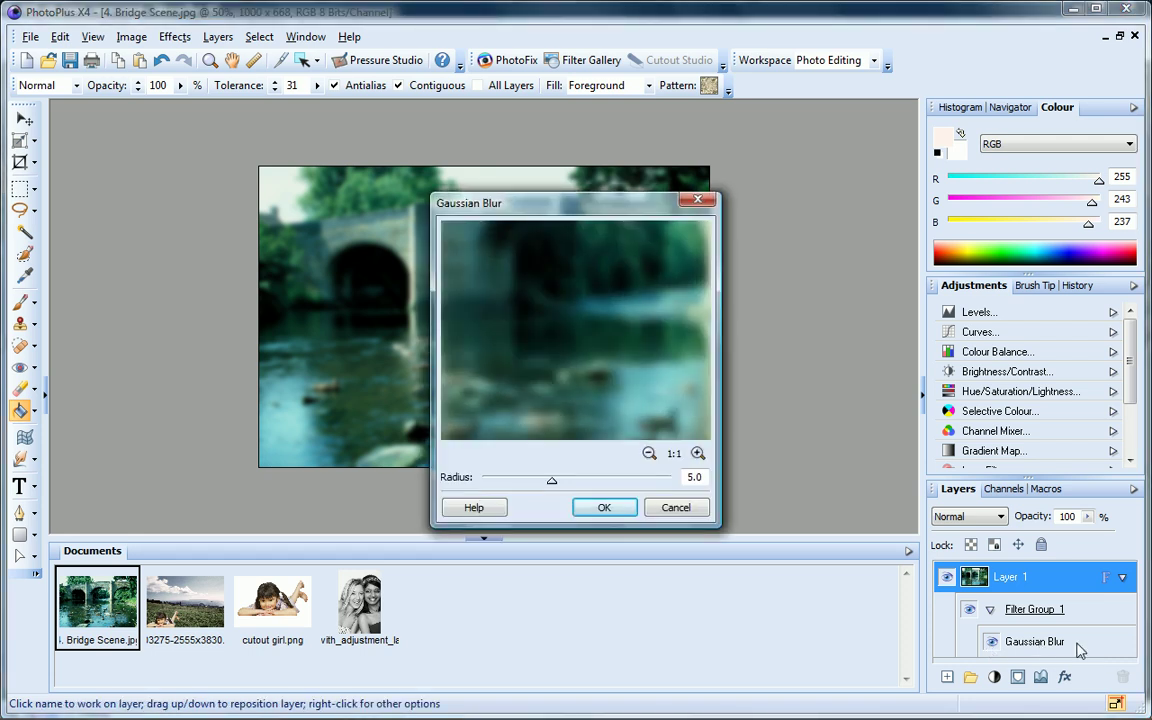
click(603, 506)
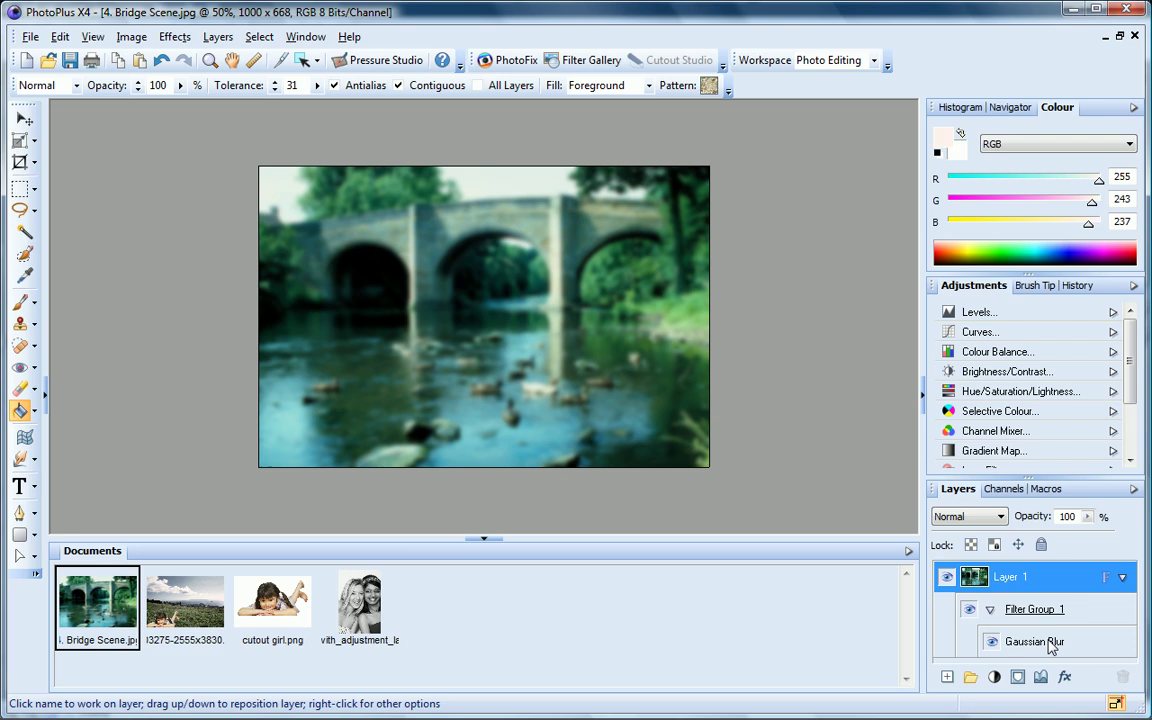
right_click(1106, 642)
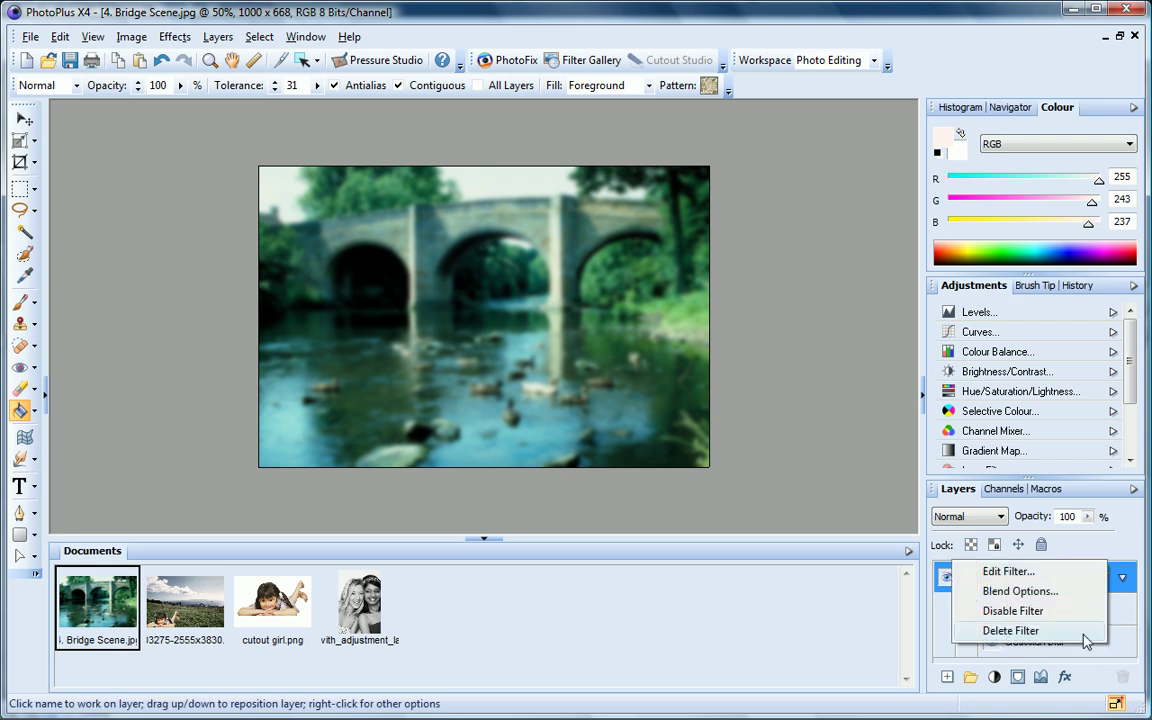
key(Escape)
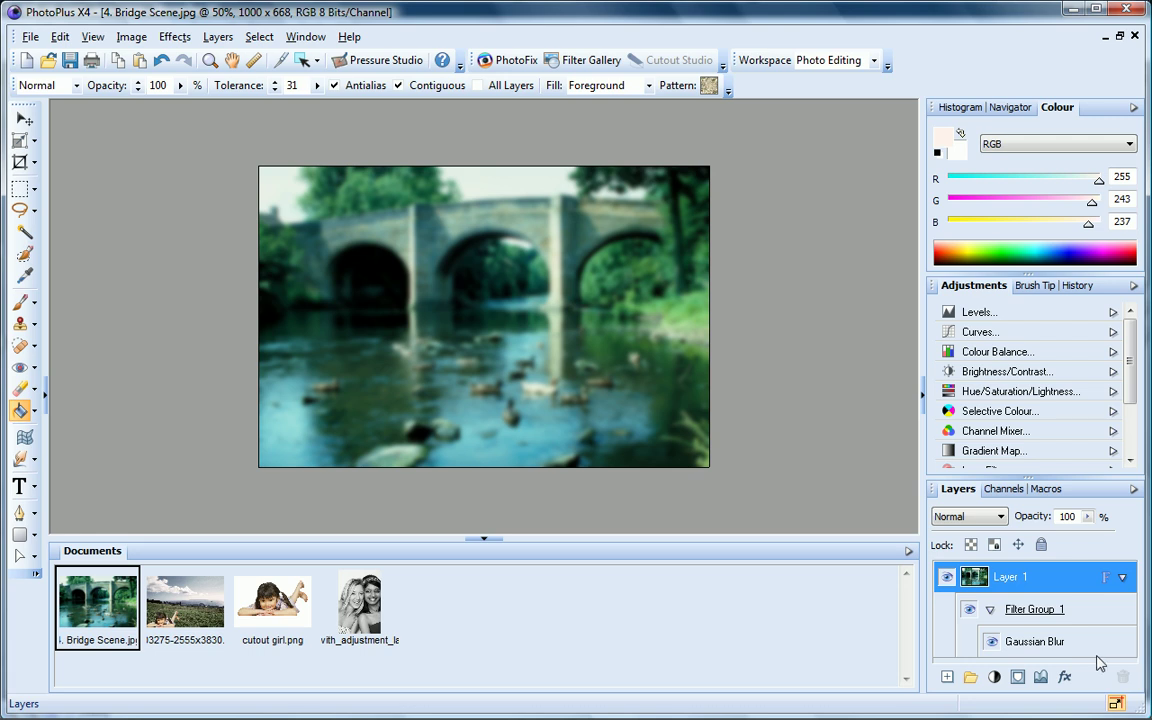
Apply the Artistic Pencil filter to the bridge photo and toggle it to compare
click(175, 37)
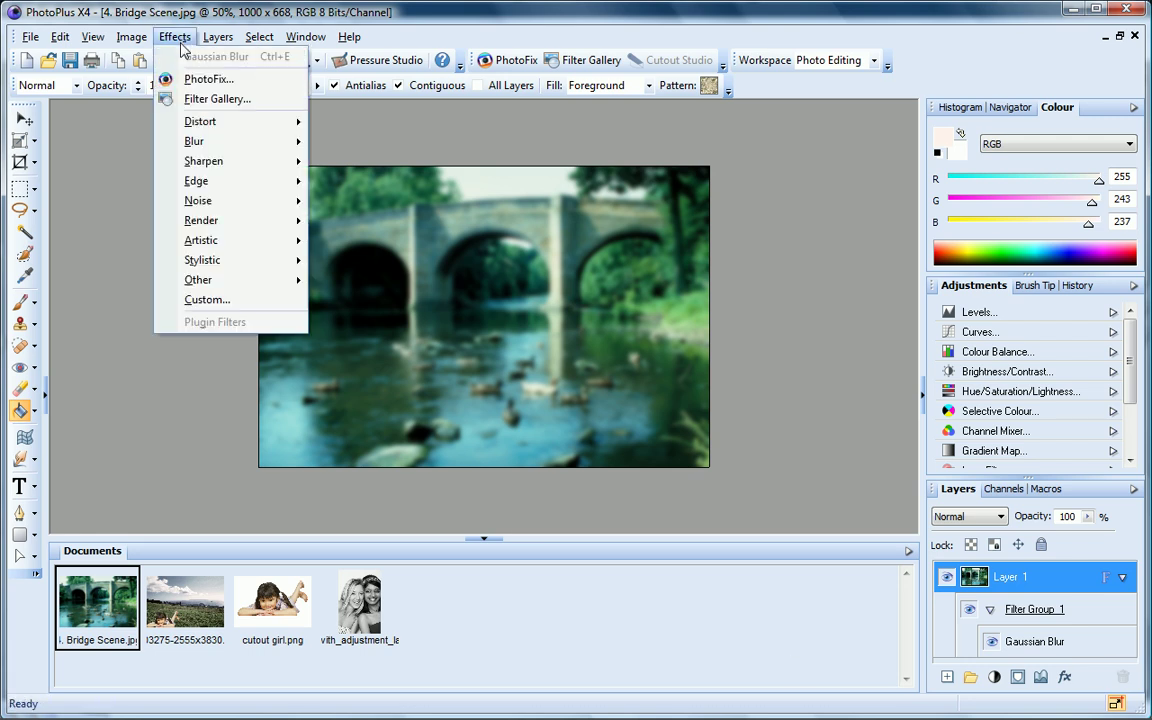
mouse_move(231, 240)
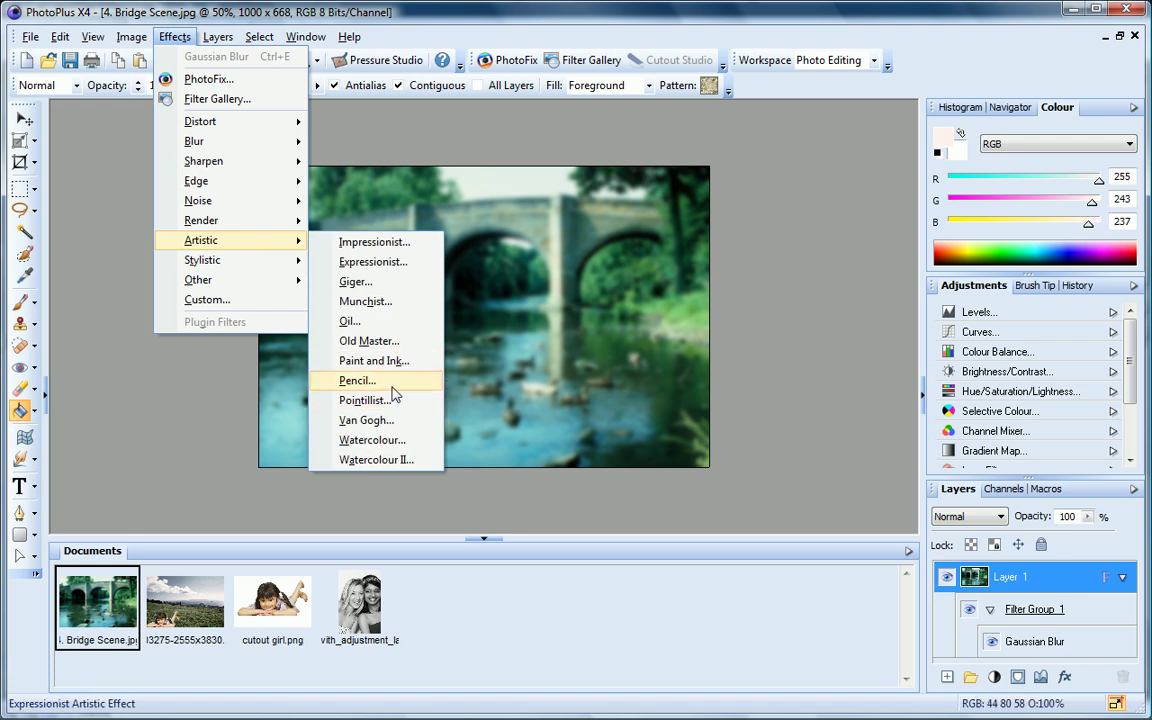
click(355, 380)
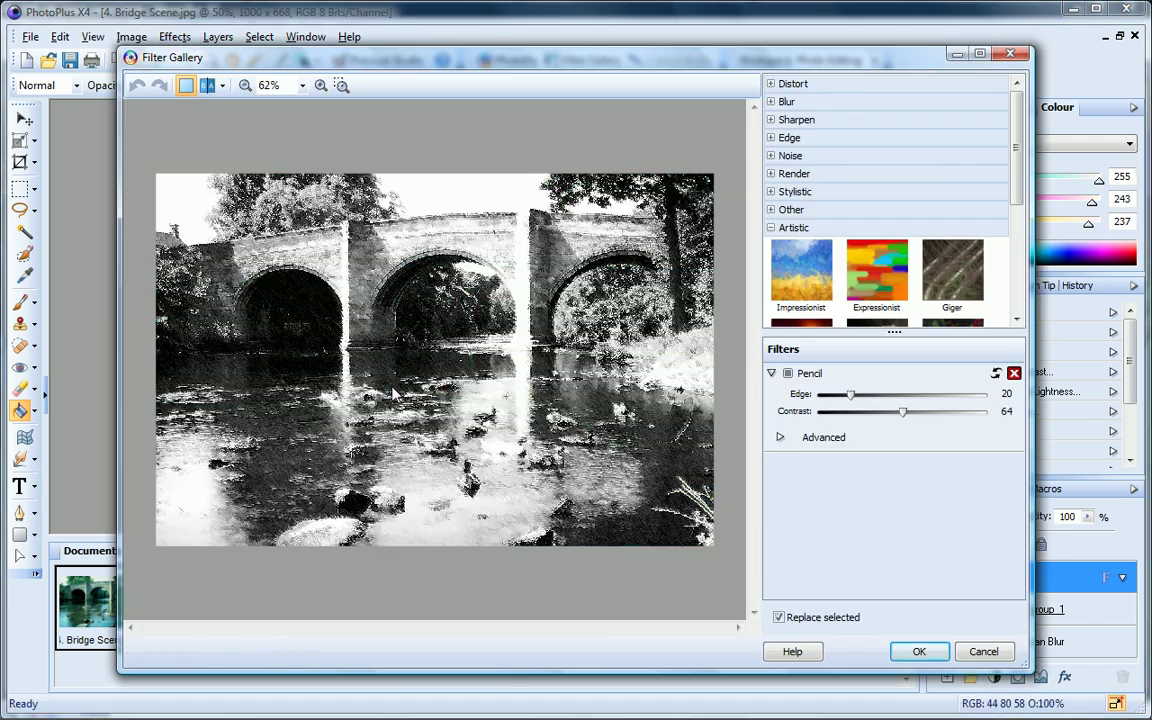
click(930, 652)
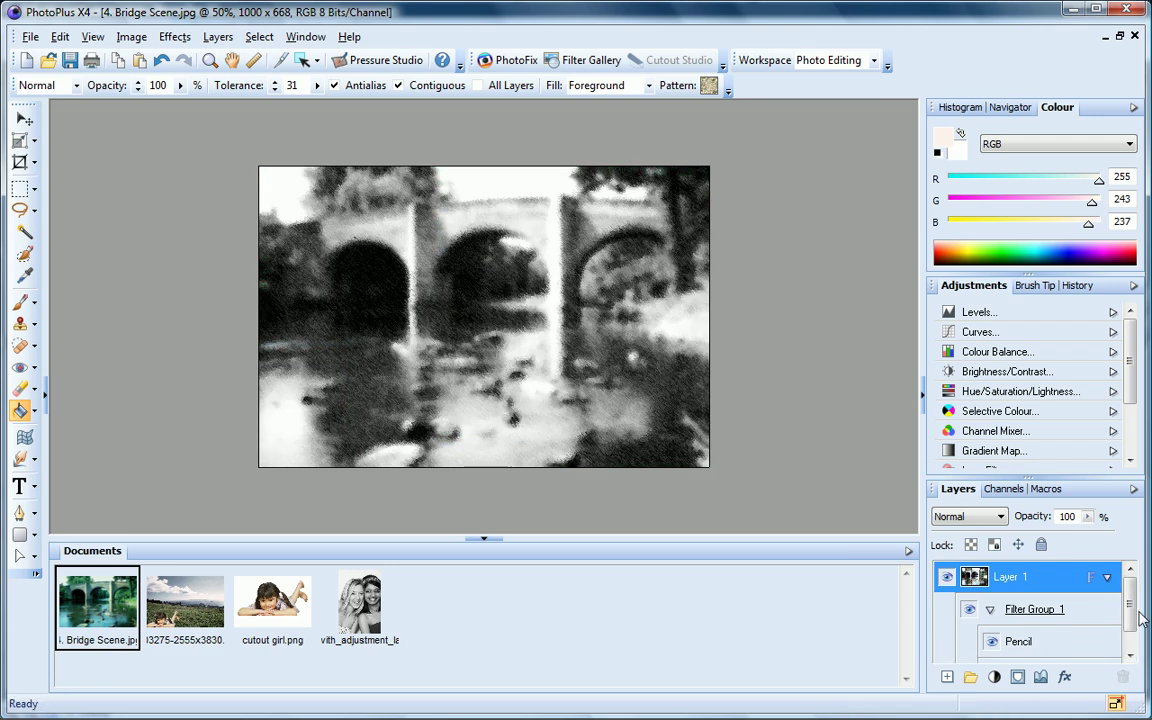
click(1131, 640)
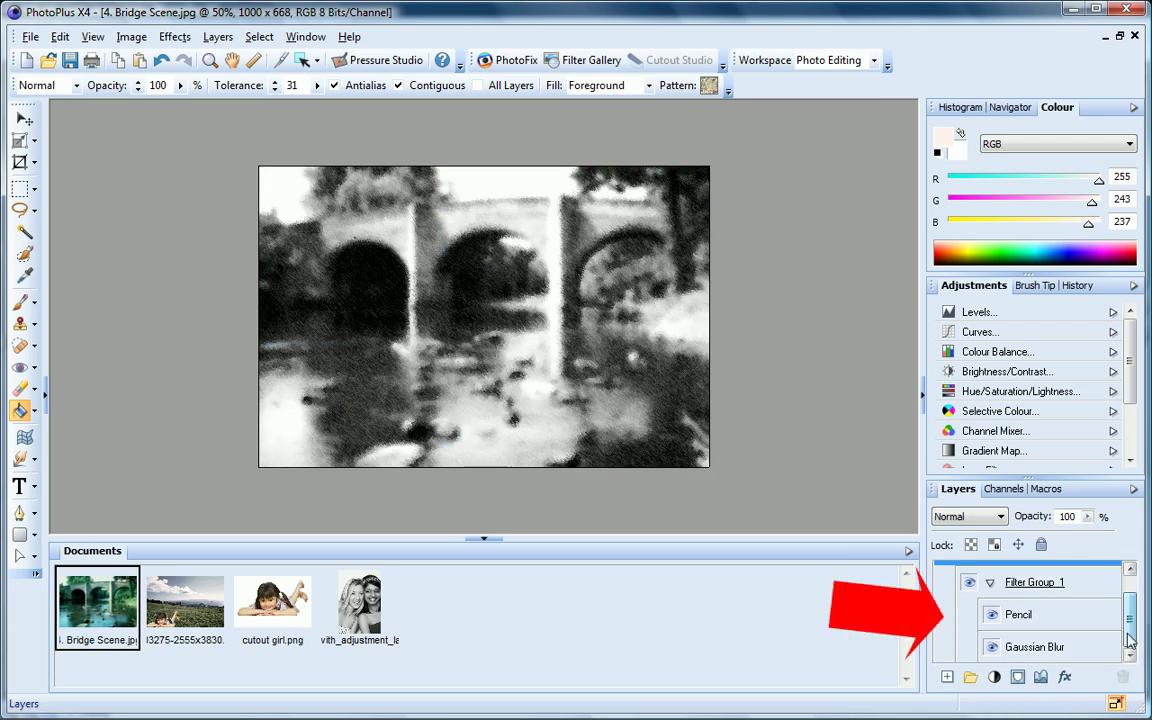
click(993, 616)
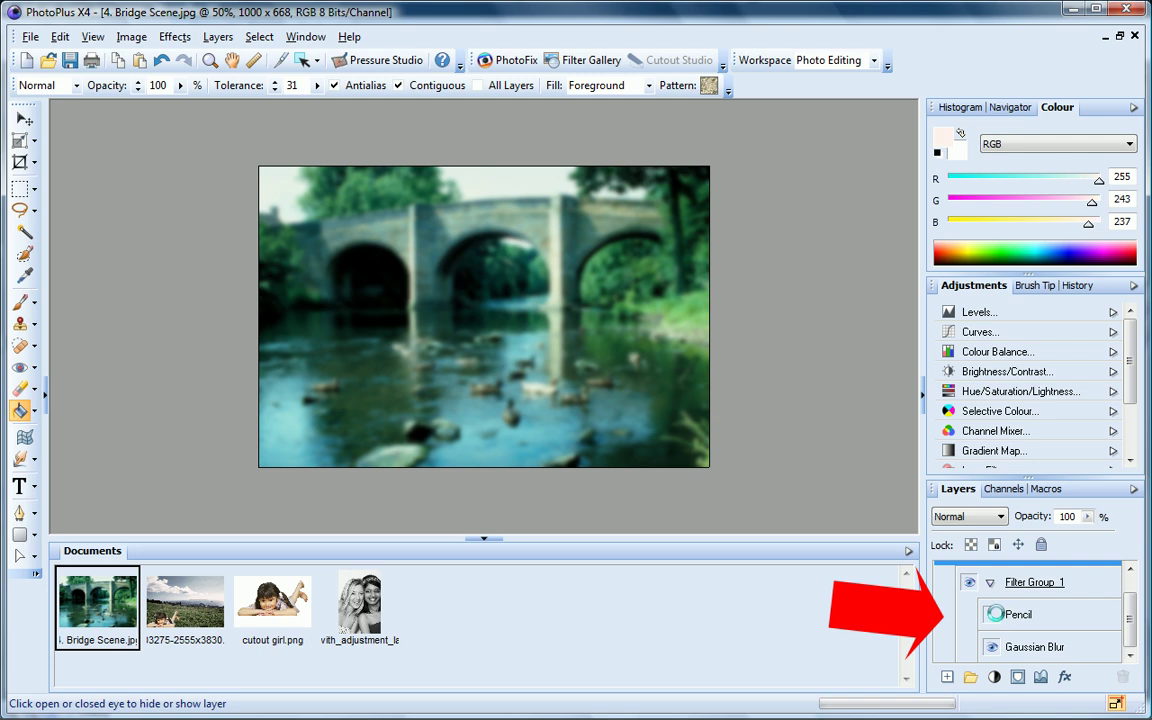
click(995, 617)
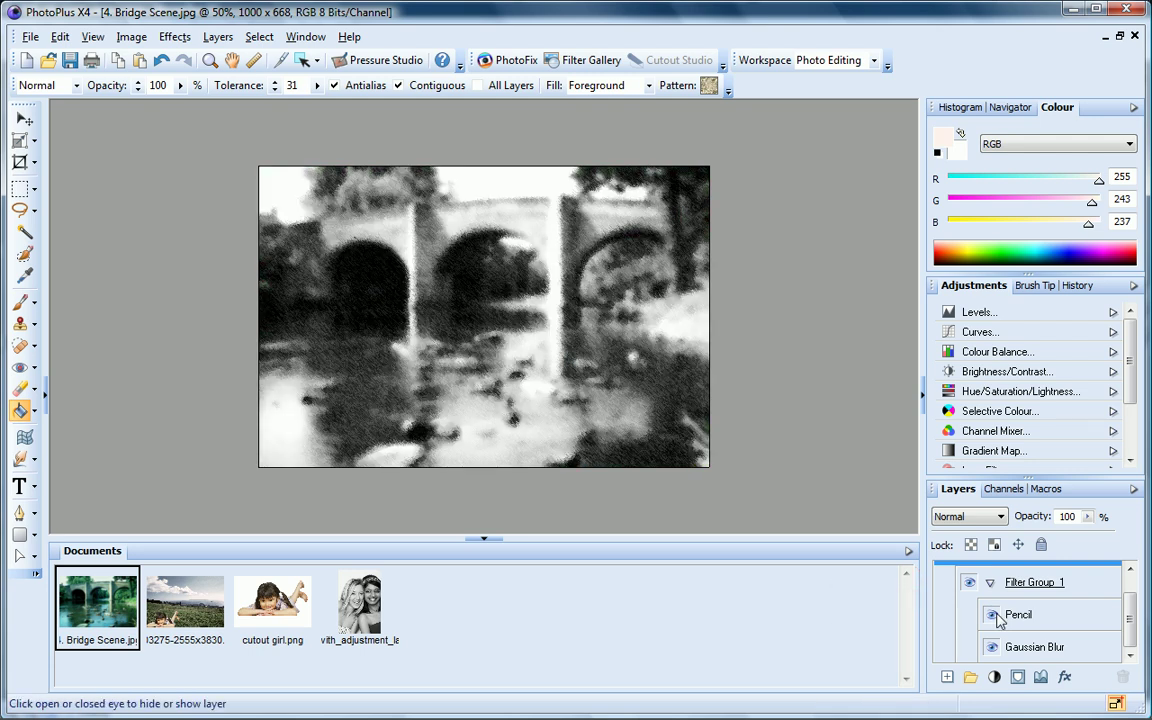
Hide the Gaussian Blur for a sharp sketch and switch to the cutout_girl_on_grass document
click(993, 648)
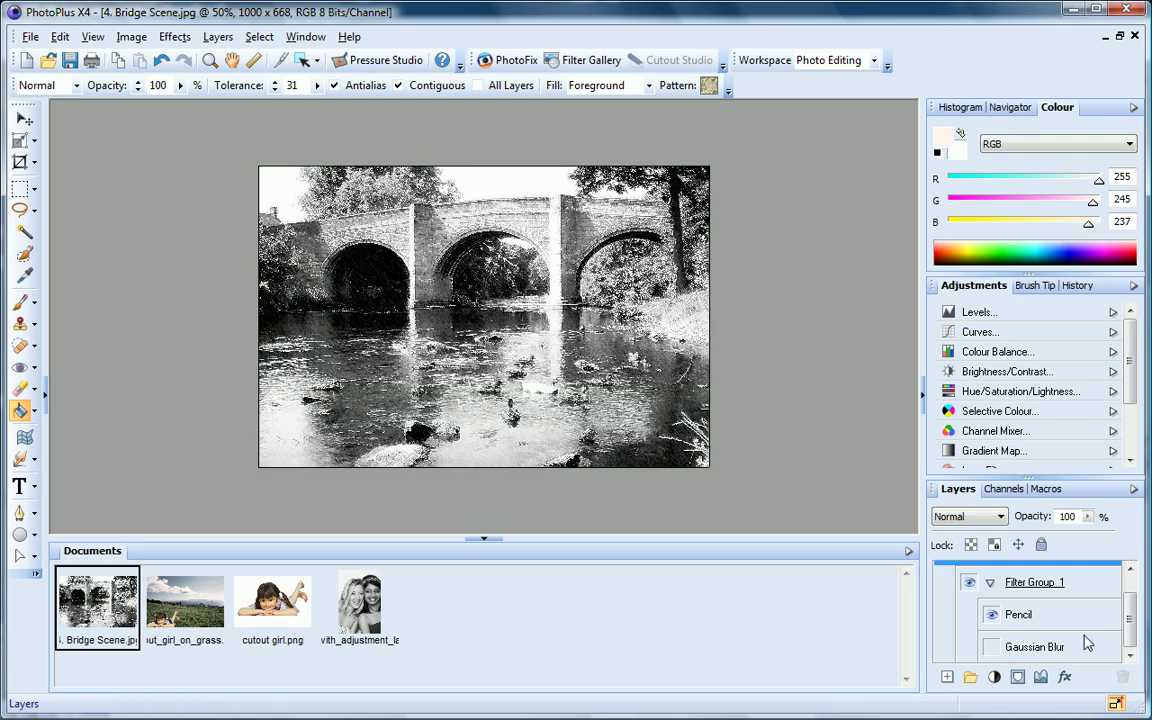
drag(1128, 633, 1128, 582)
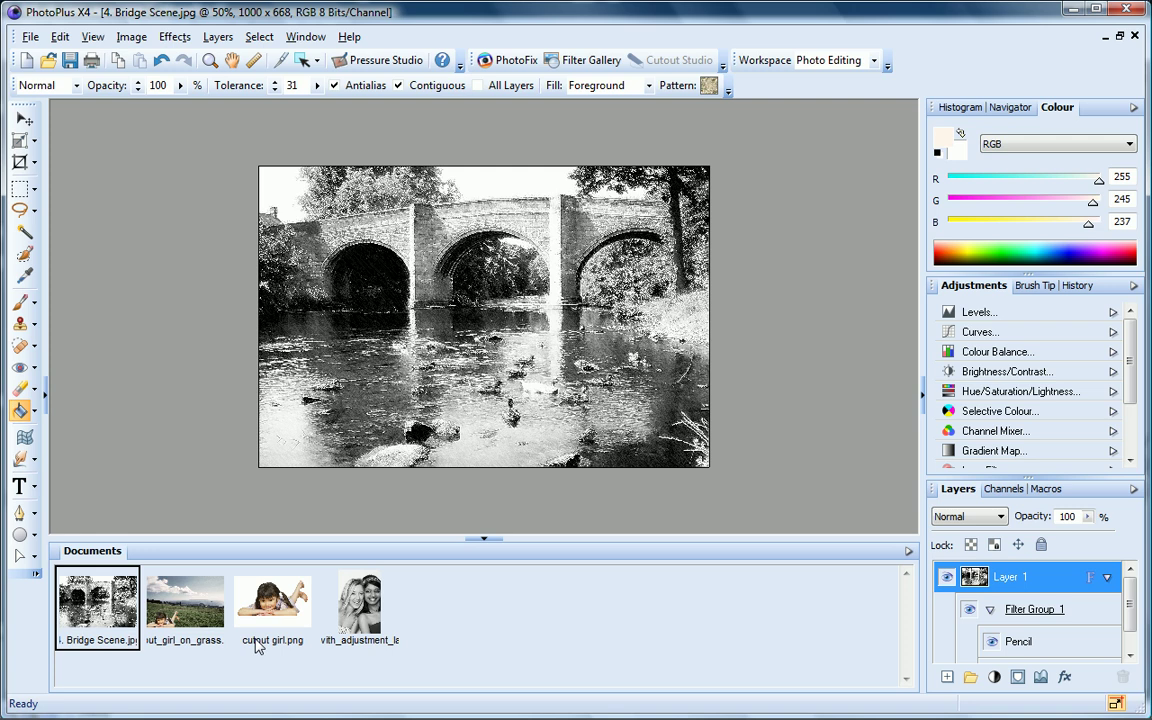
click(197, 617)
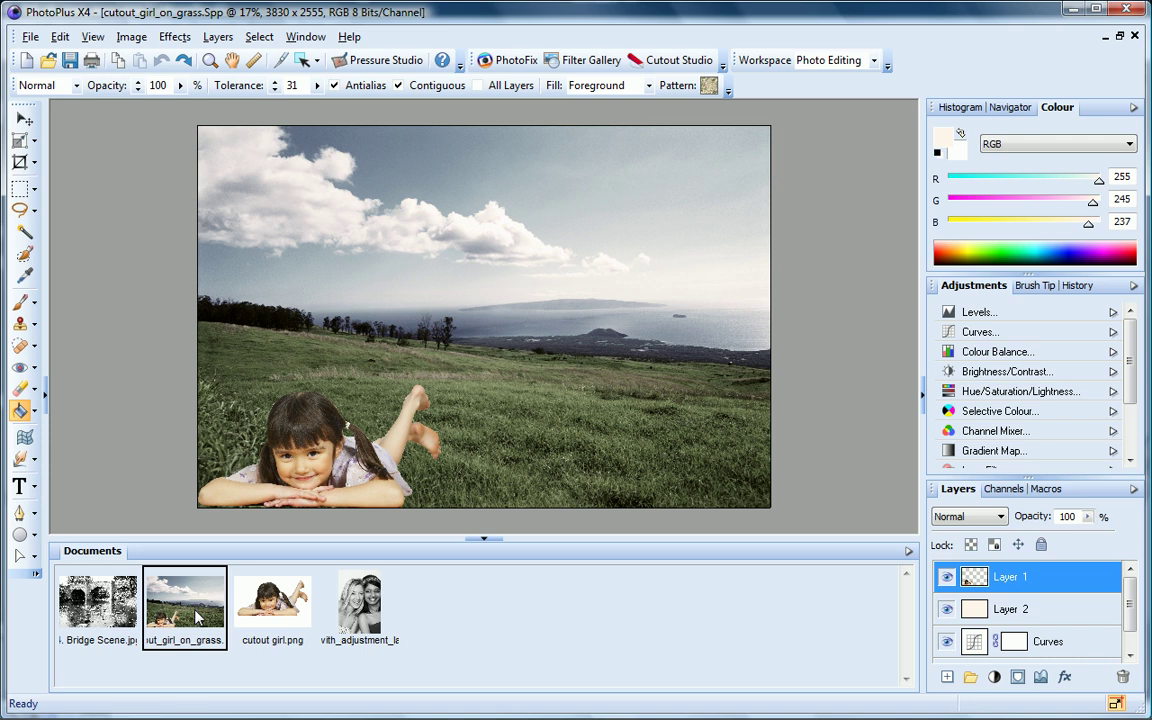
Draw a small circular moon in the upper-right sky with the Ellipse QuickShape
click(36, 516)
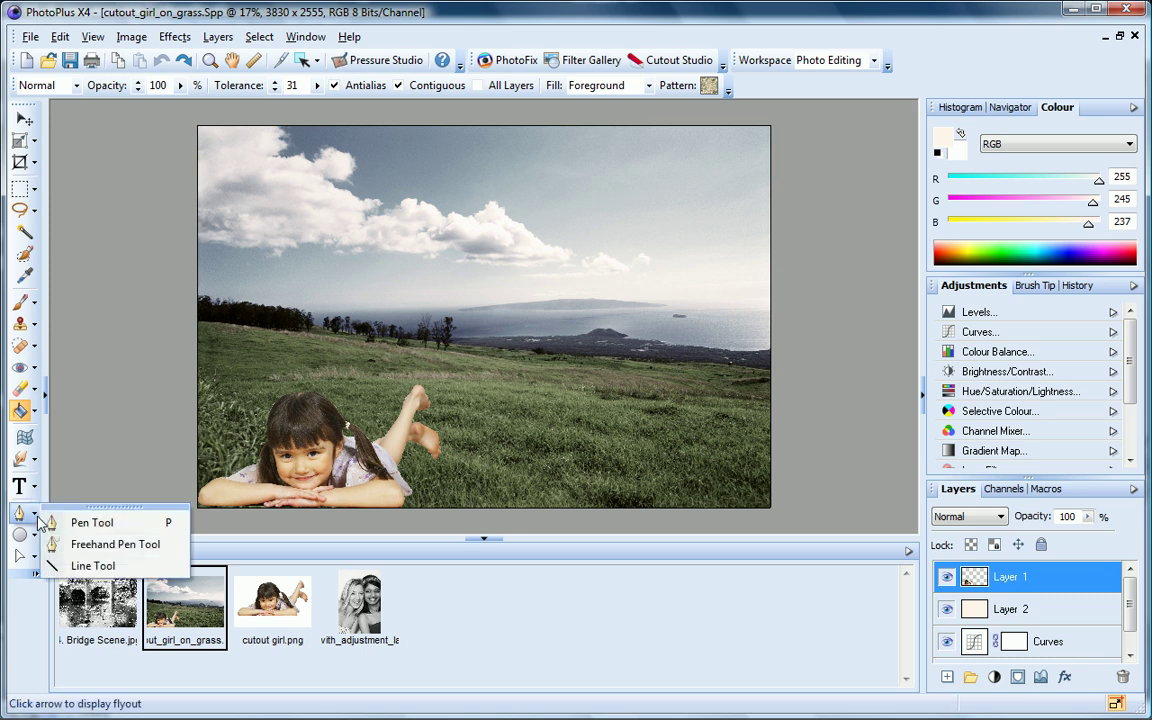
click(36, 538)
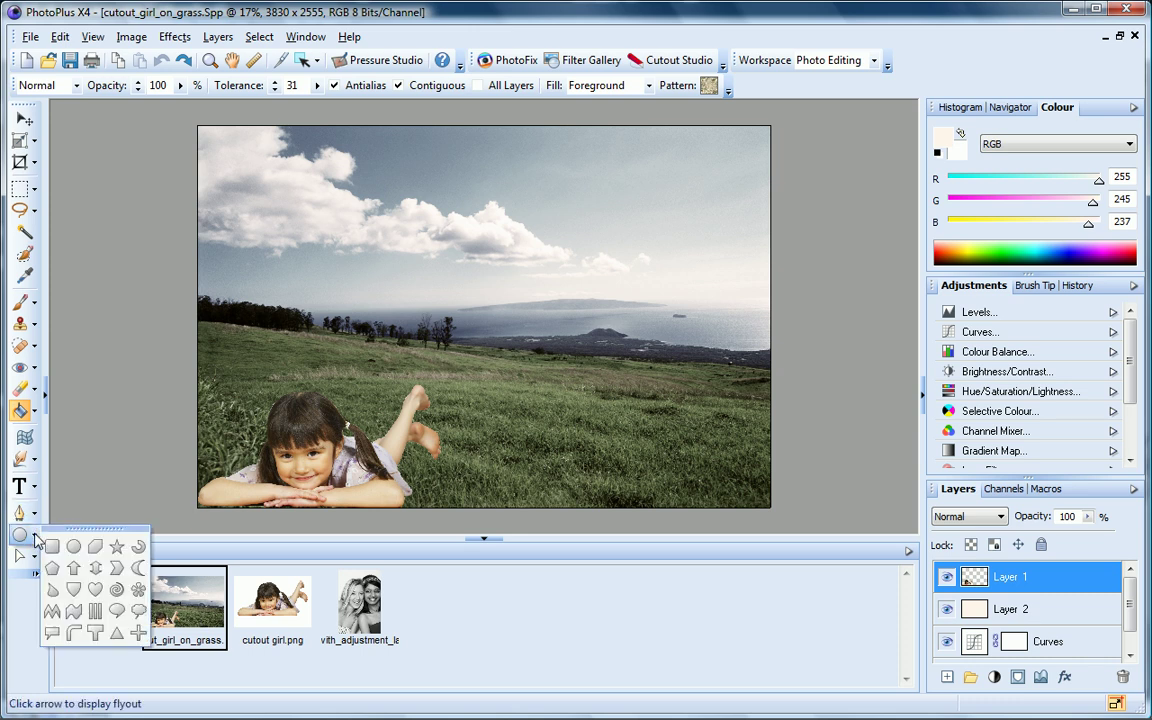
click(36, 538)
click(36, 538)
click(74, 546)
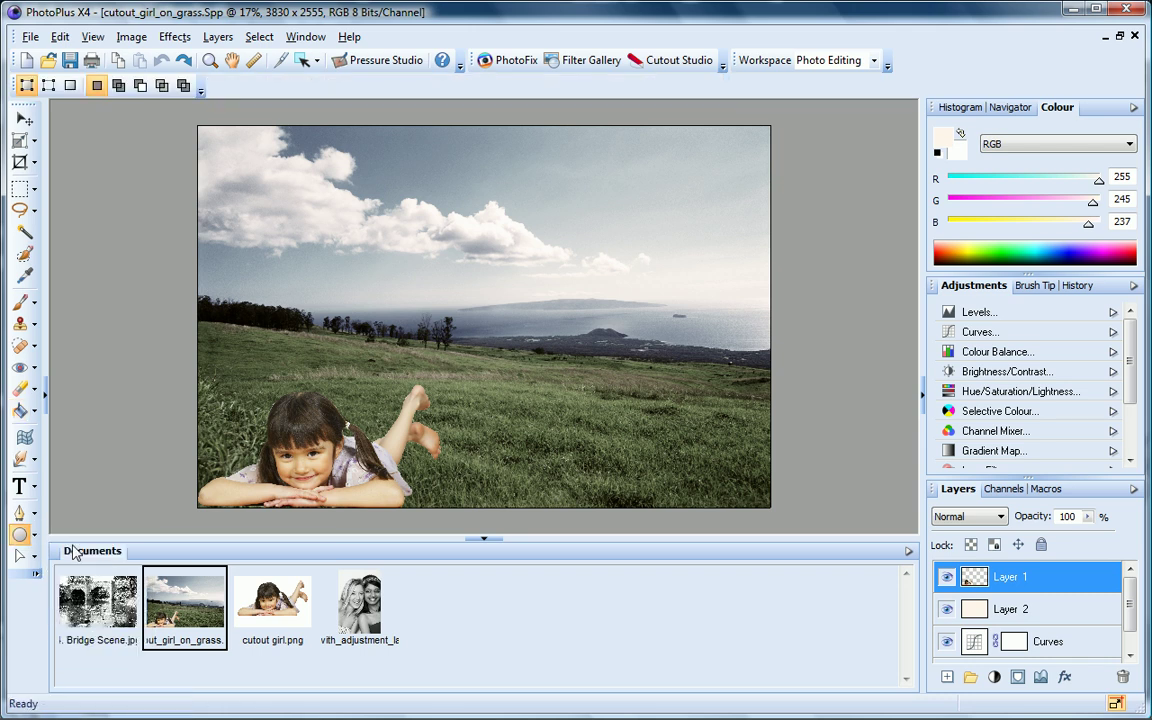
drag(692, 244, 711, 264)
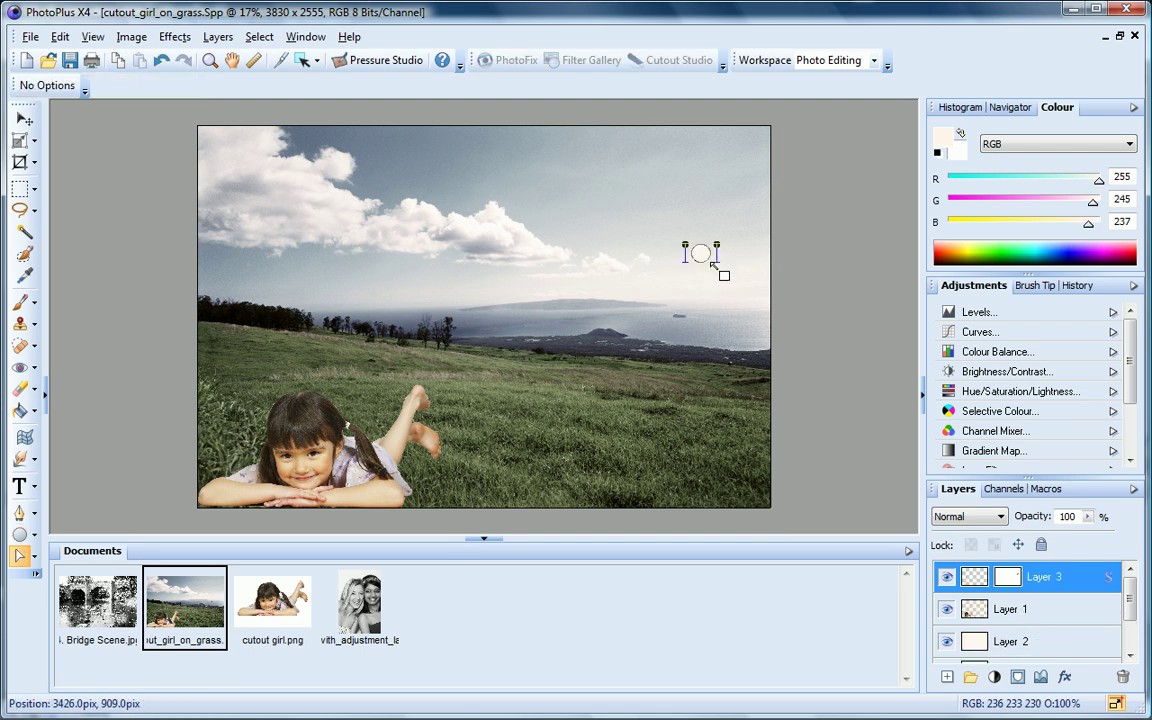
click(1068, 612)
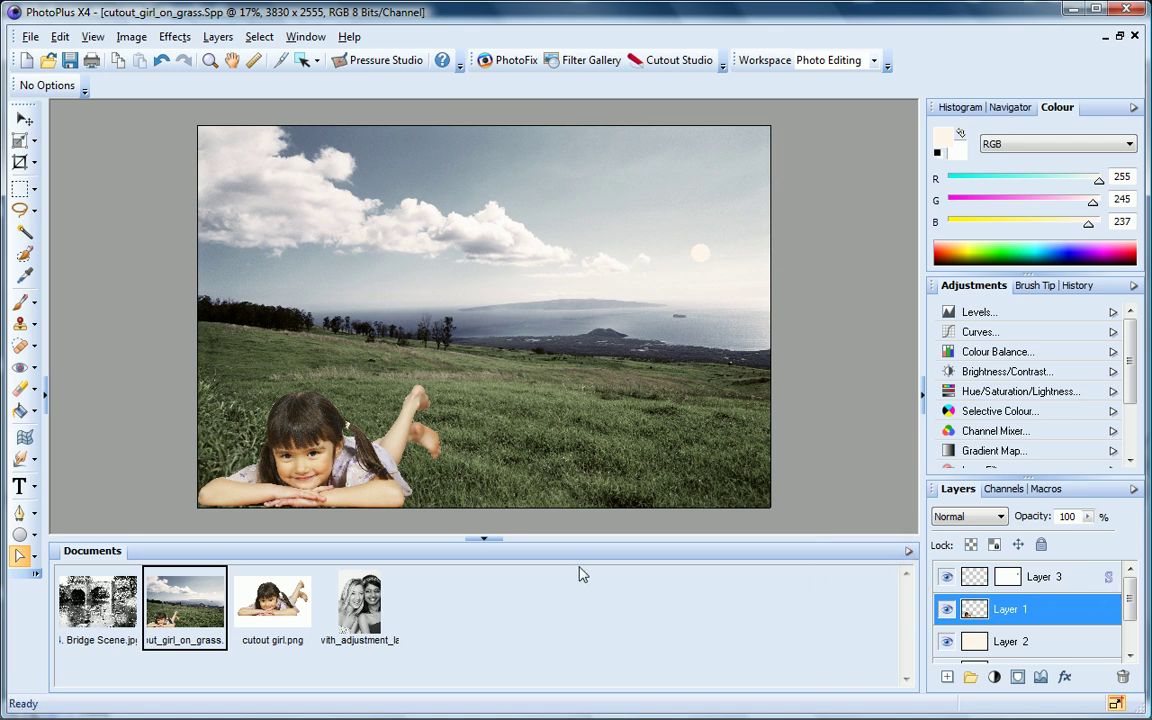
click(20, 536)
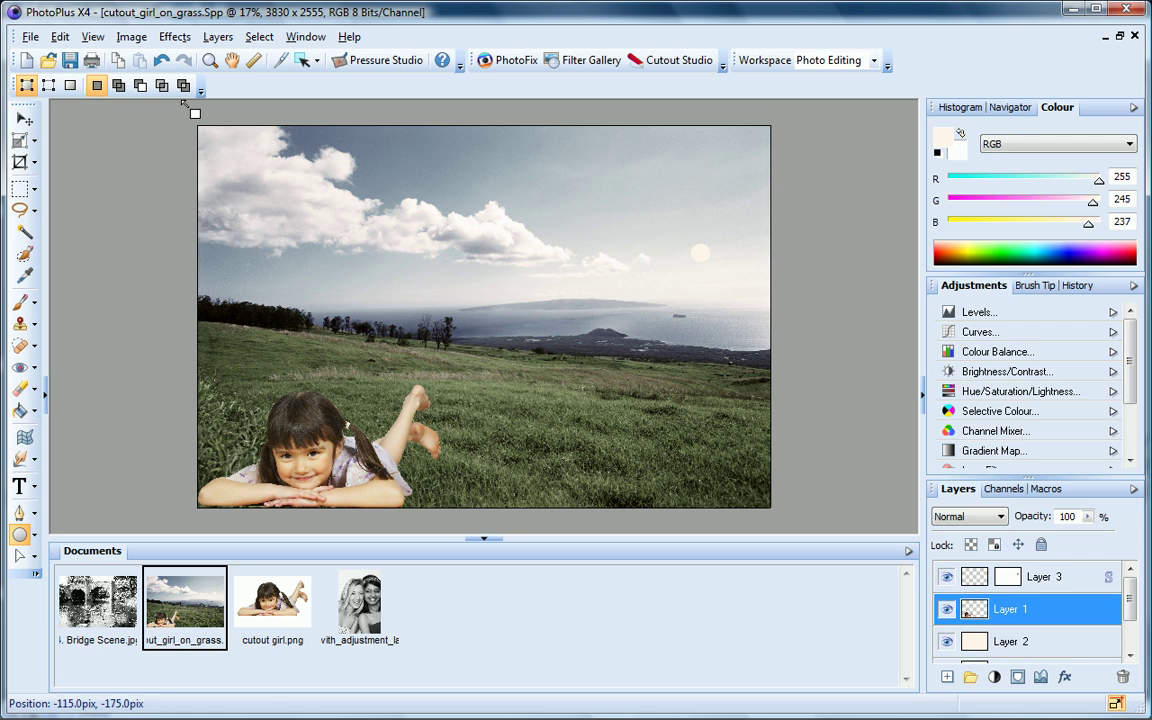
Add white 'summer 2010' text in Troutkings BTN and move it into the bottom-right corner
click(37, 490)
click(88, 494)
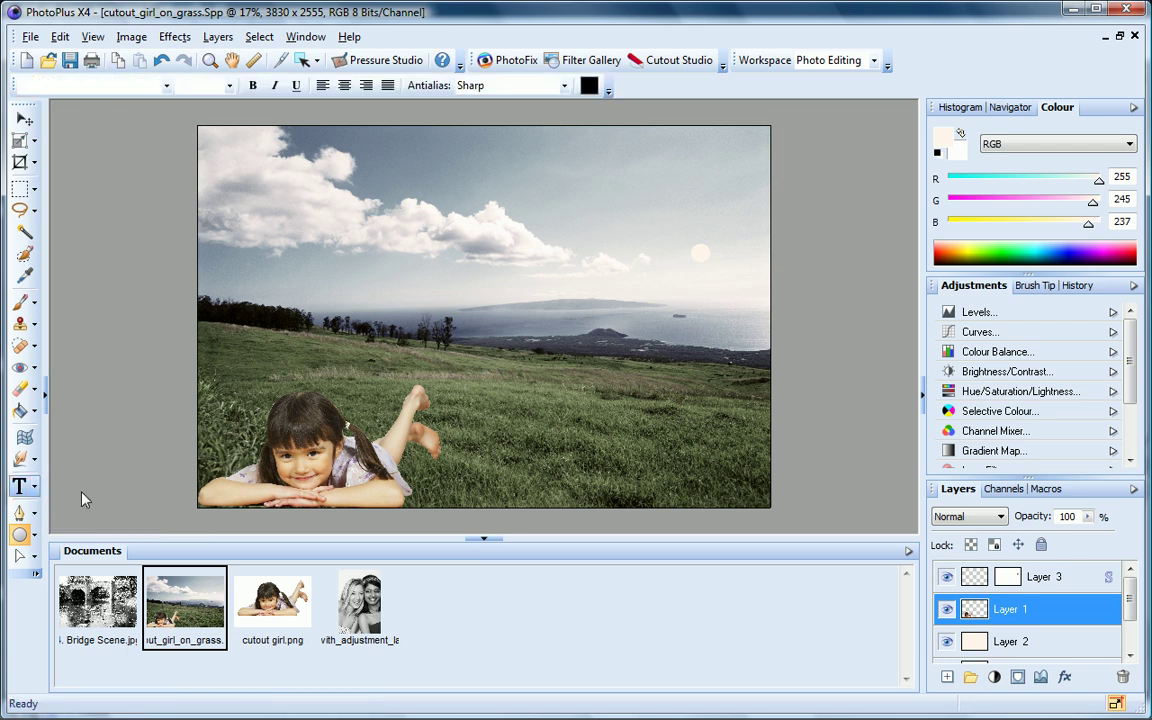
click(556, 428)
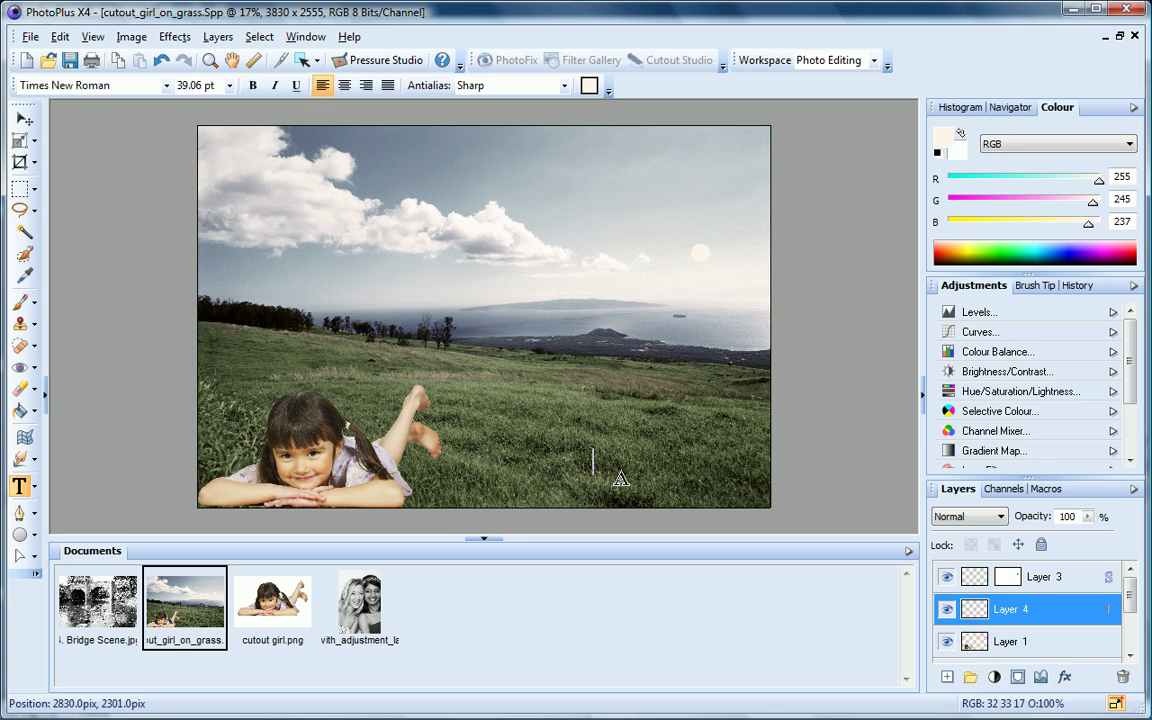
click(166, 85)
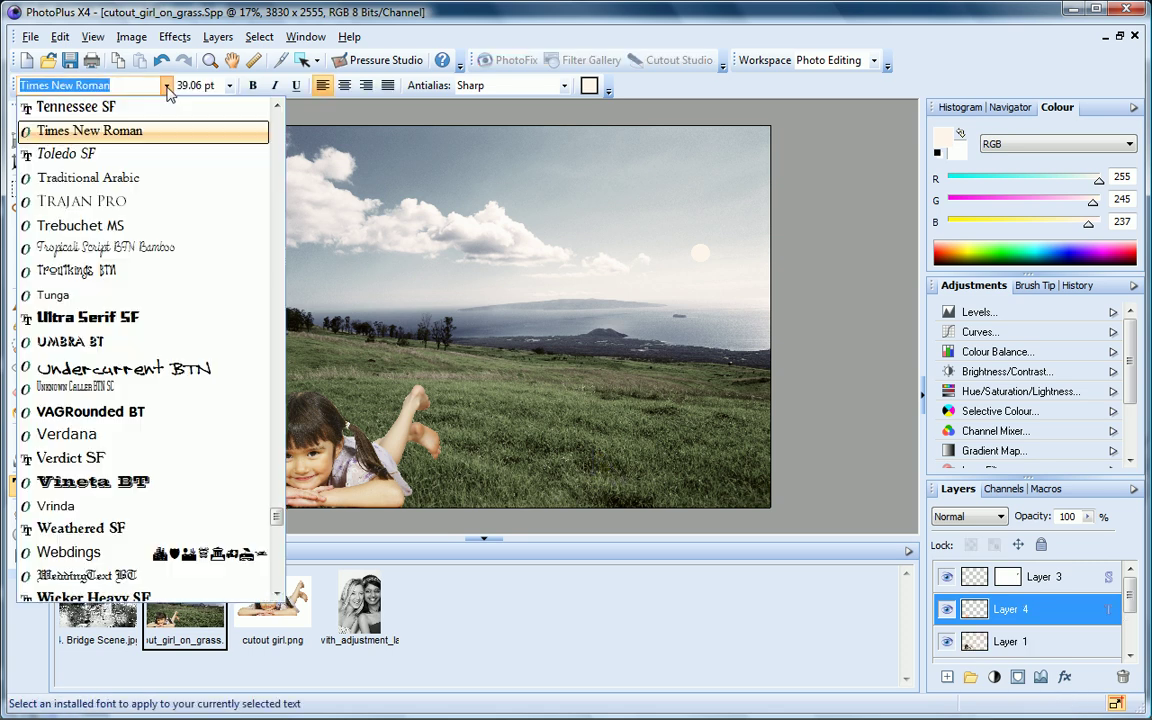
click(170, 272)
text(summer 2010)
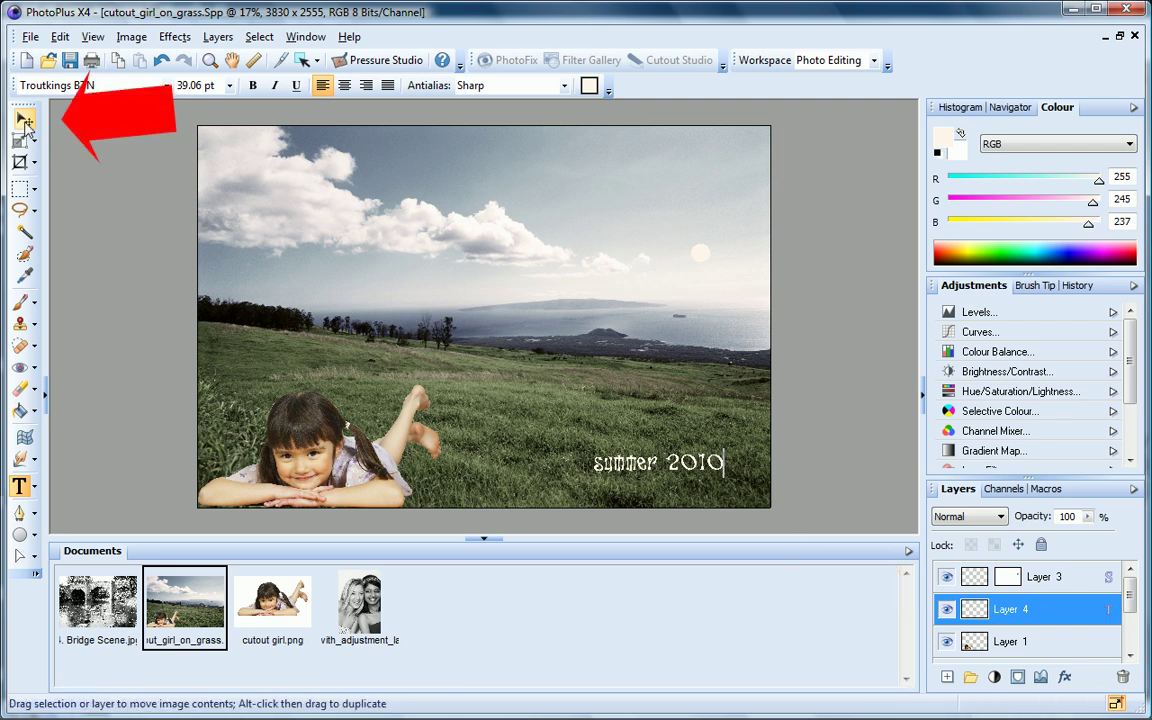
click(24, 121)
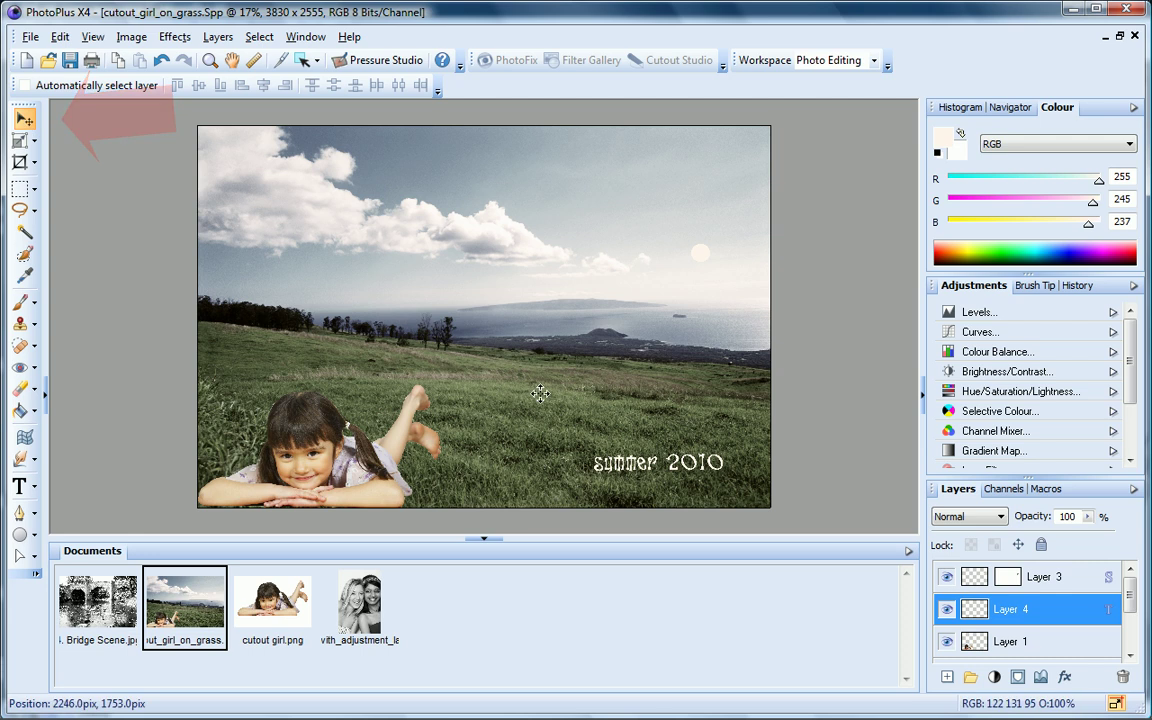
drag(633, 464, 667, 486)
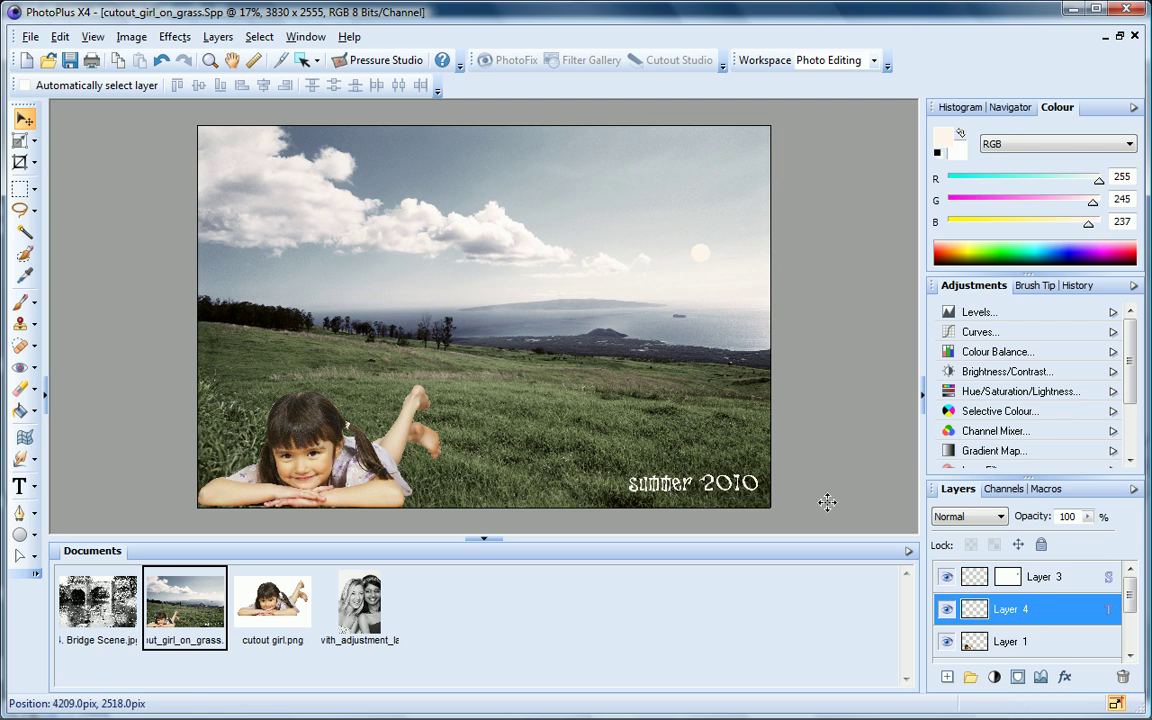
Duplicate the girl's Layer 1 from its layer menu, accepting the name Layer 1 Copy
click(1028, 645)
right_click(1028, 646)
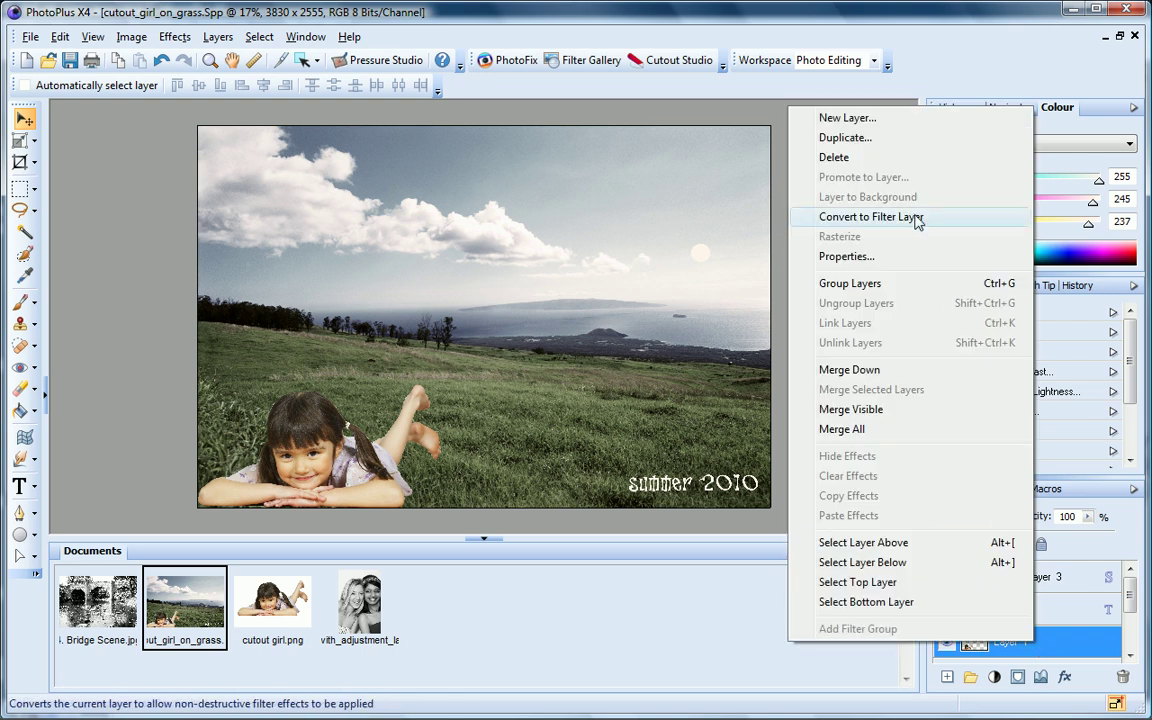
click(917, 147)
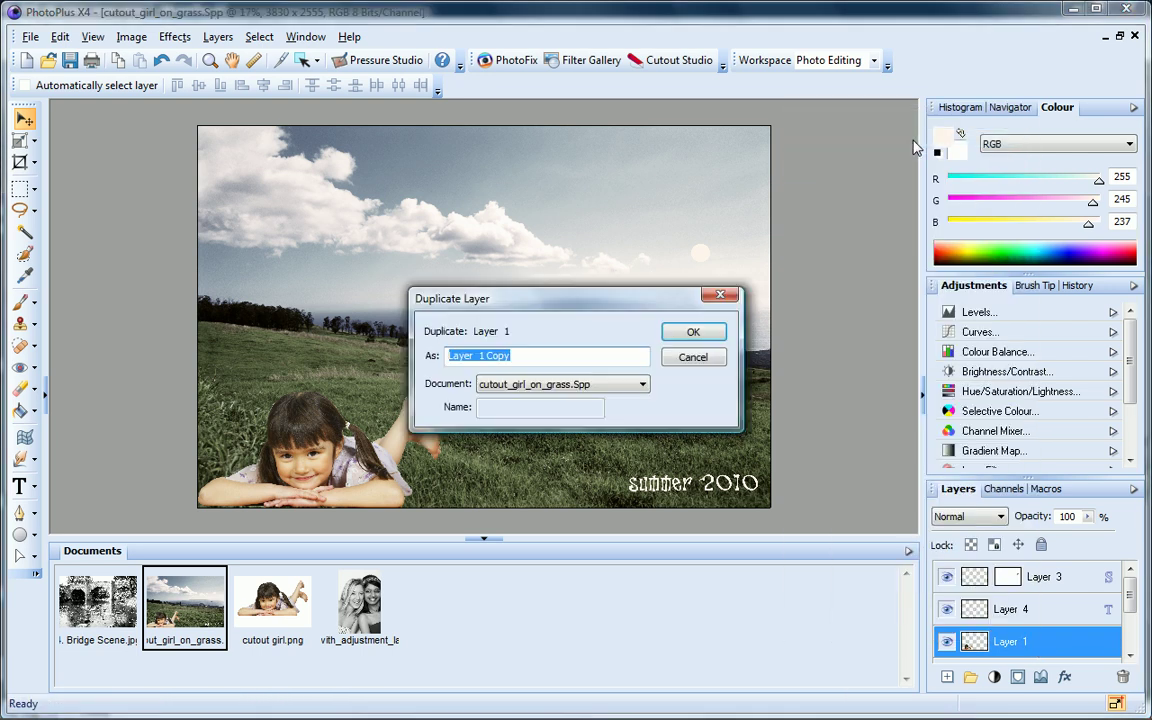
click(720, 334)
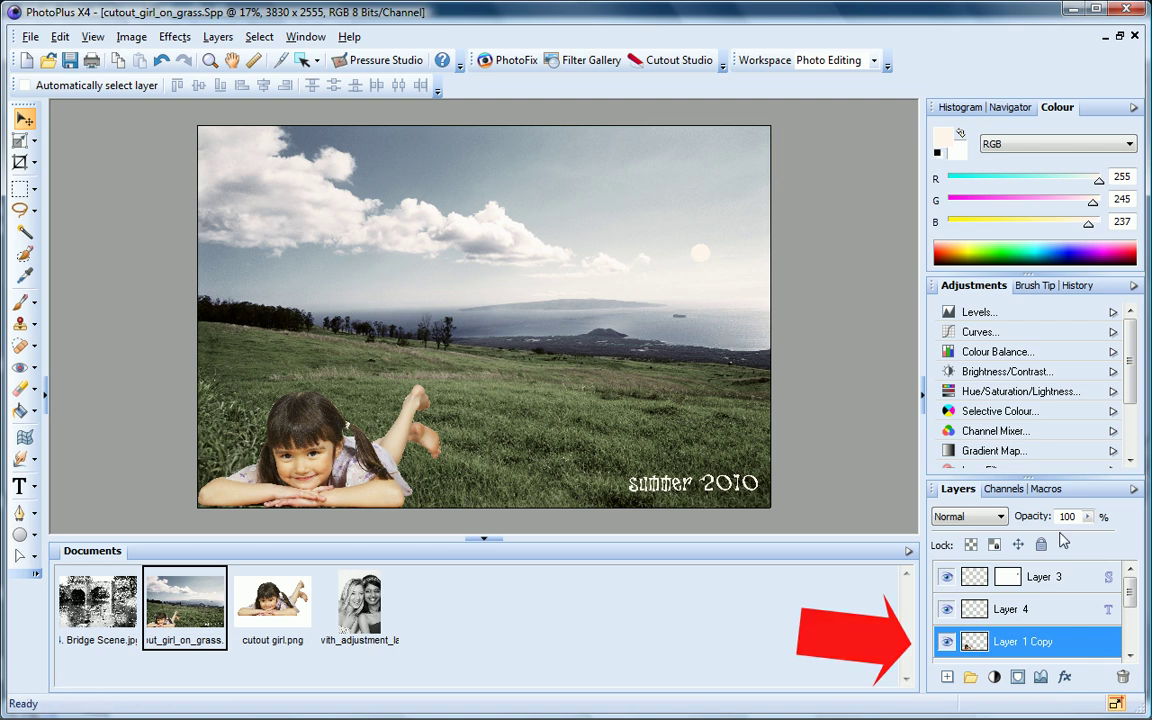
mouse_move(1130, 596)
mouse_down()
mouse_move(1131, 619)
mouse_move(1133, 594)
mouse_up()
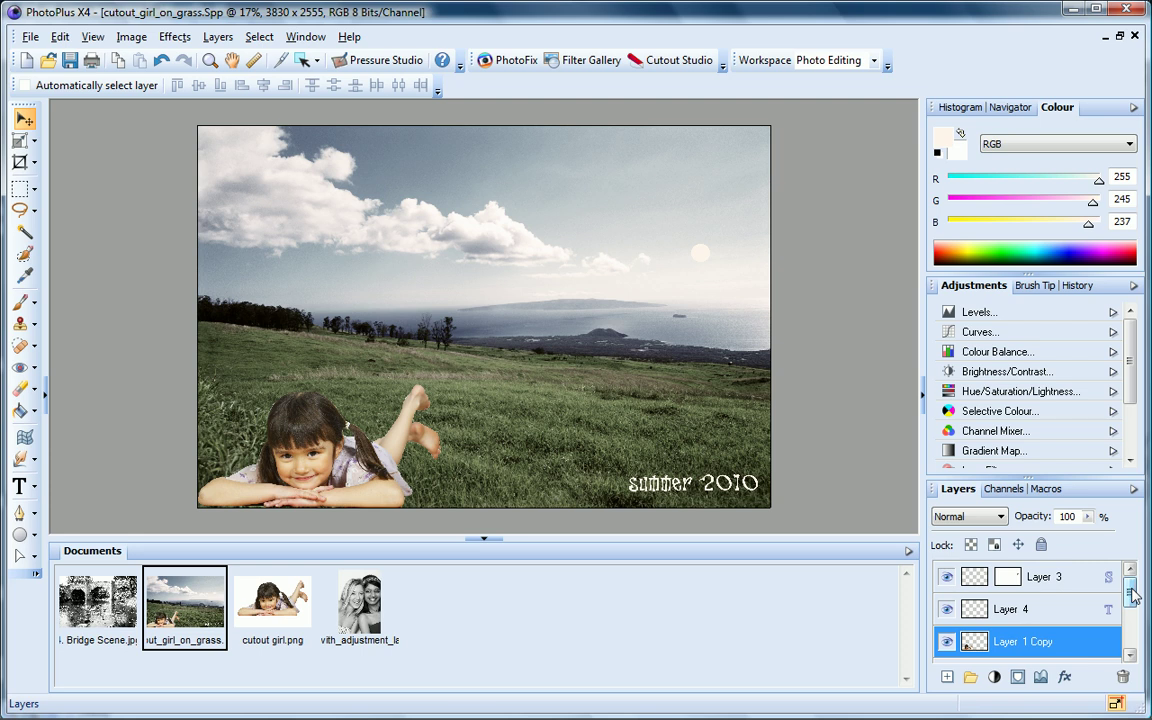
click(1071, 620)
ctrl+click(1078, 580)
right_click(1077, 578)
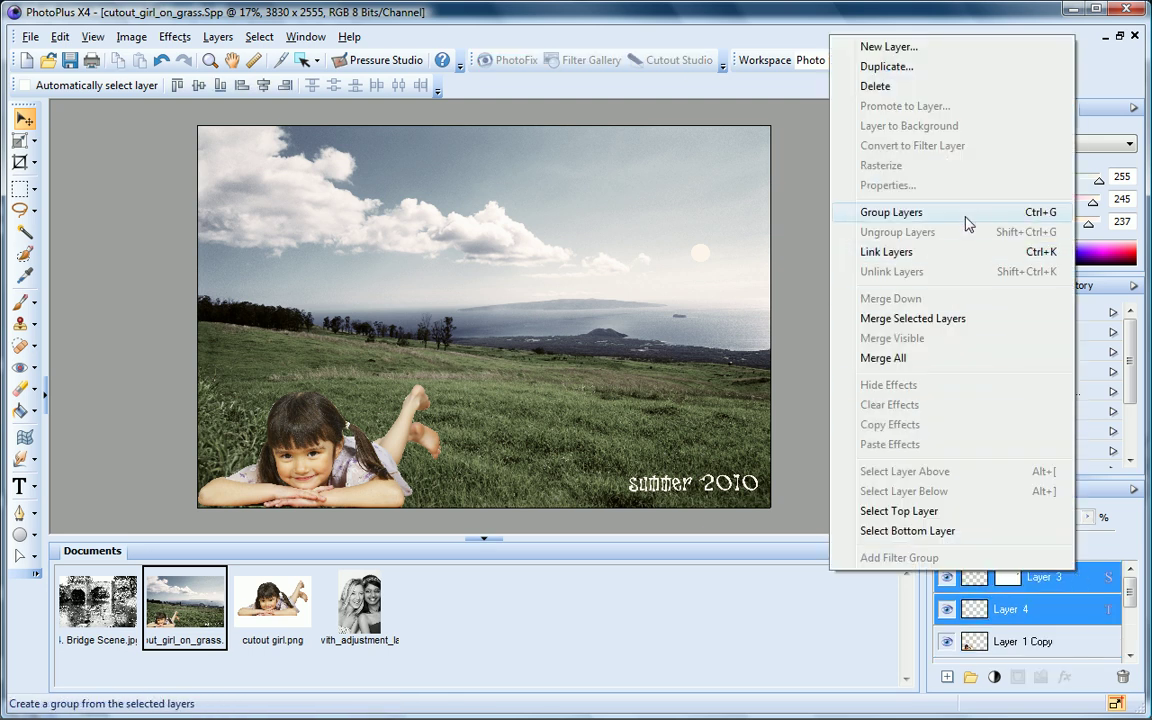
click(969, 683)
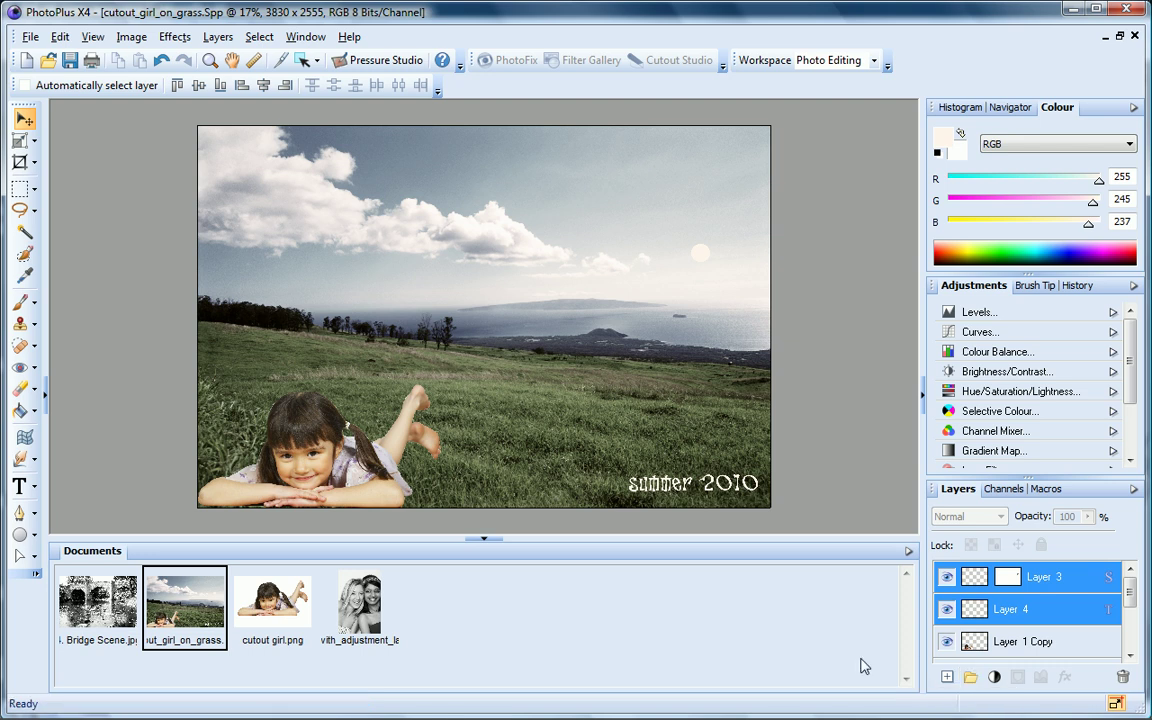
click(1047, 645)
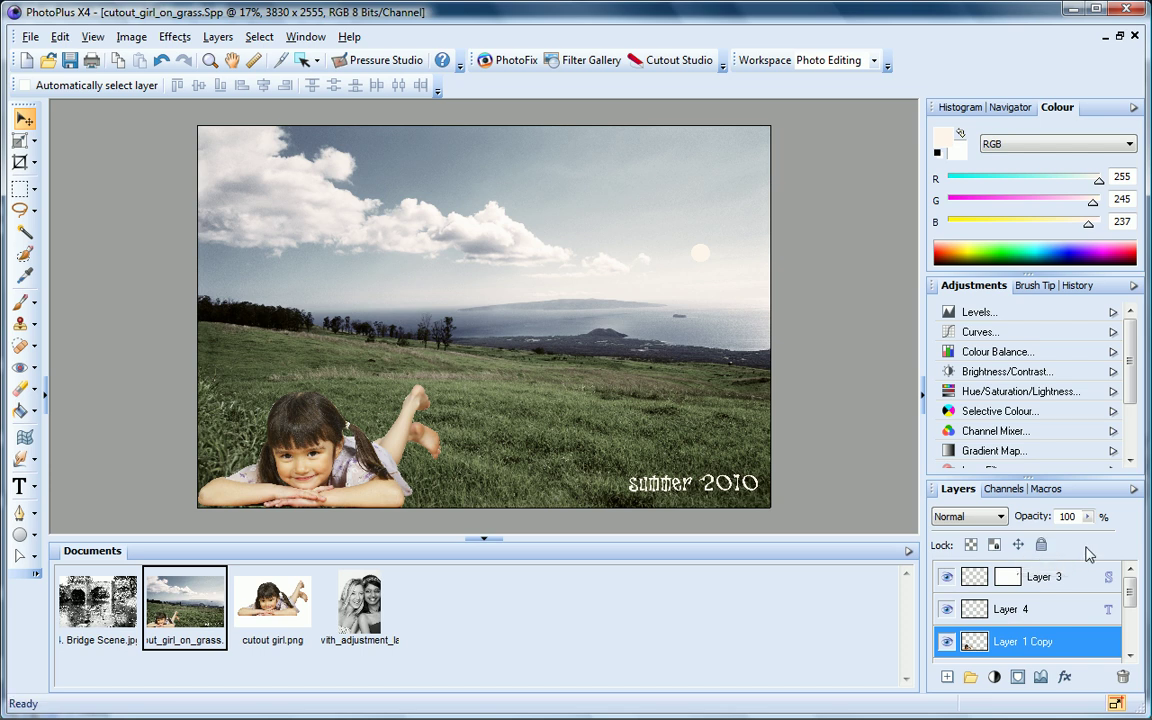
Add a white layer mask to the duplicate girl layer, Layer 1 Copy
click(994, 677)
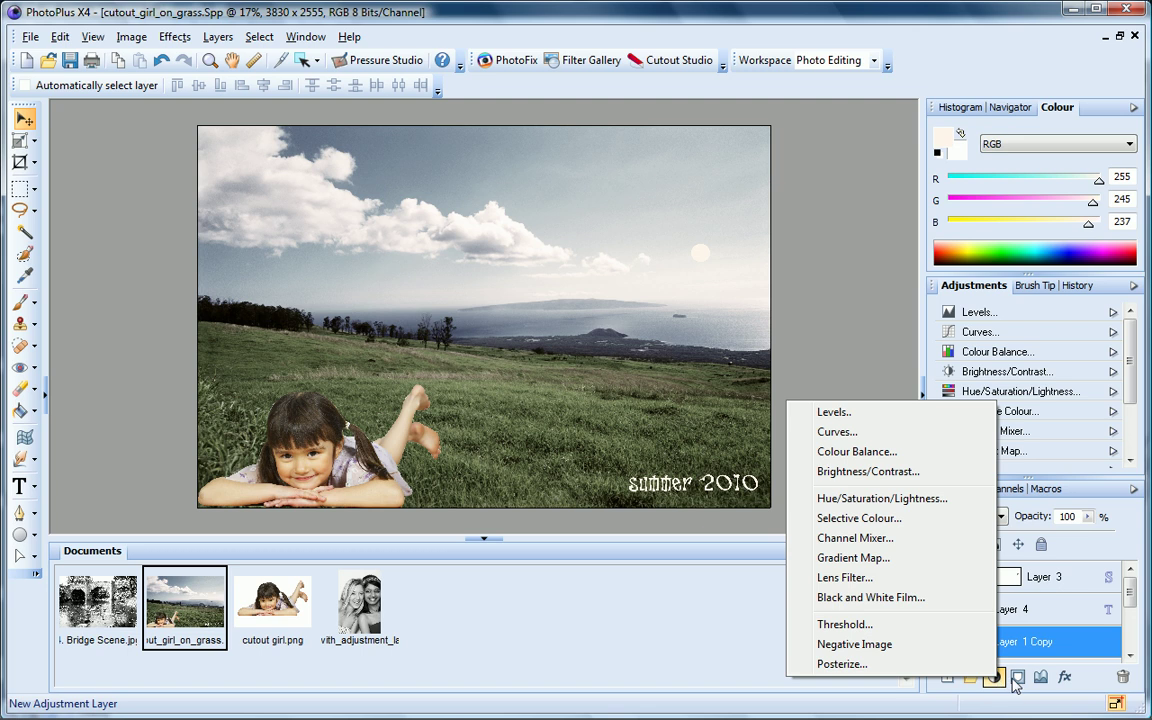
click(1016, 682)
click(1017, 682)
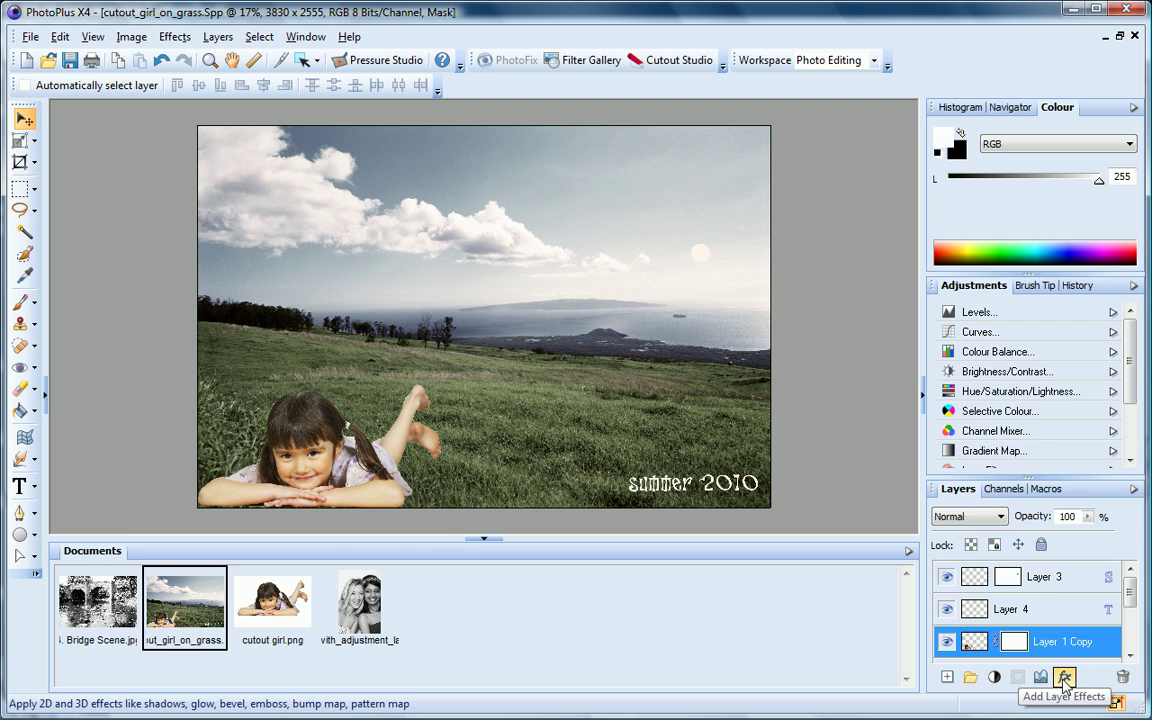
Apply a white Outer Glow with blur 36 and intensity 4 to the Layer 3 moon
click(975, 575)
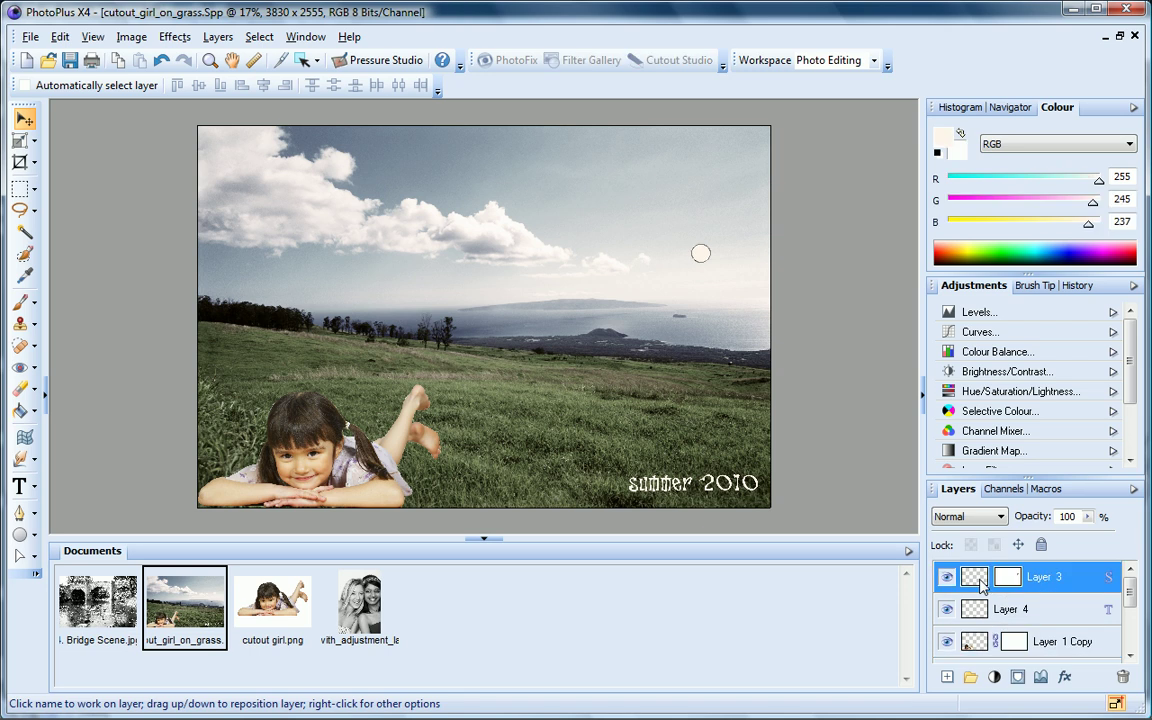
click(1064, 679)
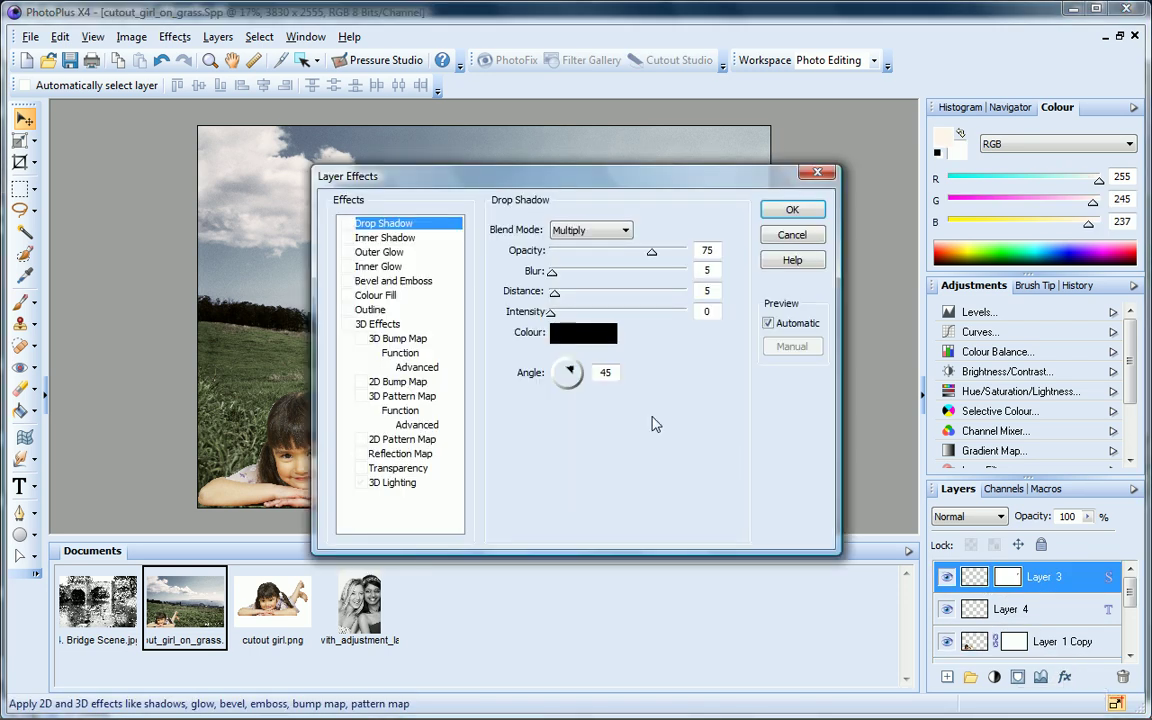
click(347, 252)
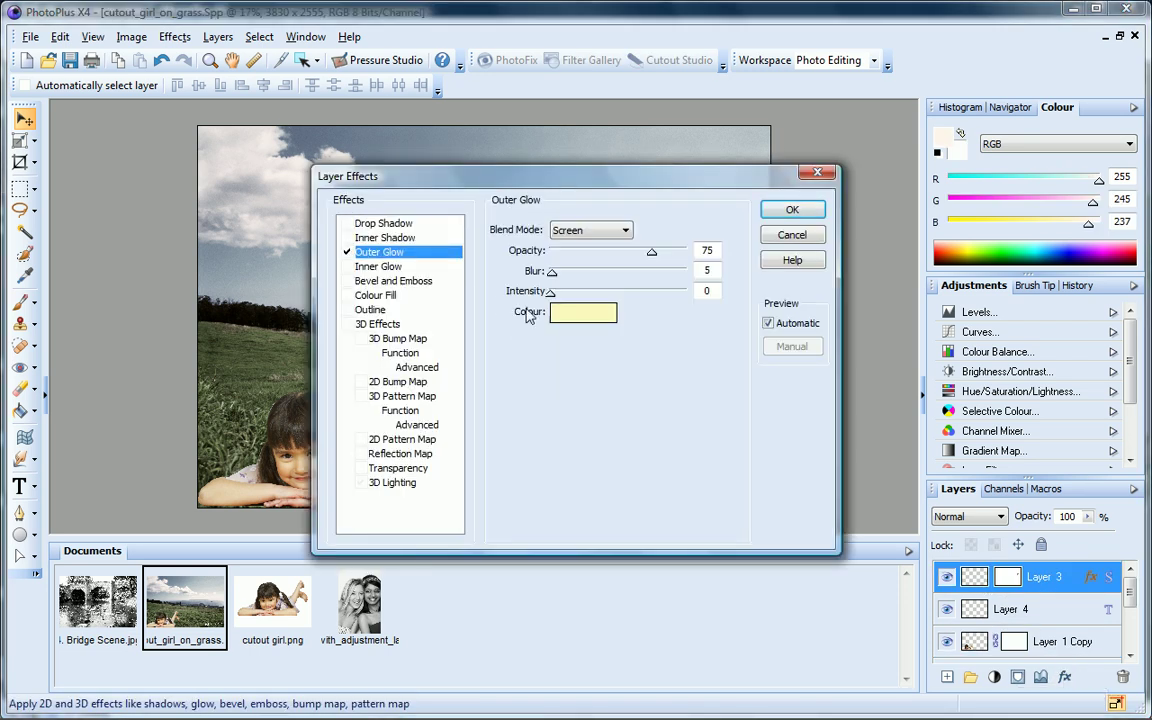
click(580, 311)
click(483, 443)
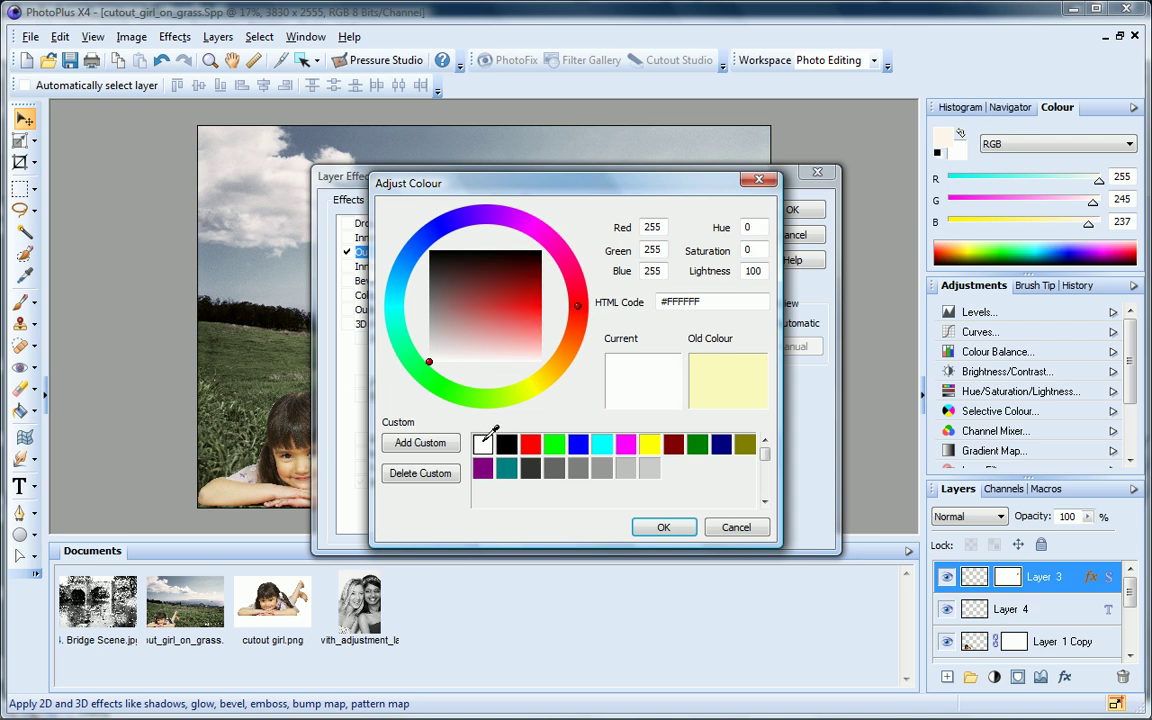
click(668, 528)
click(560, 272)
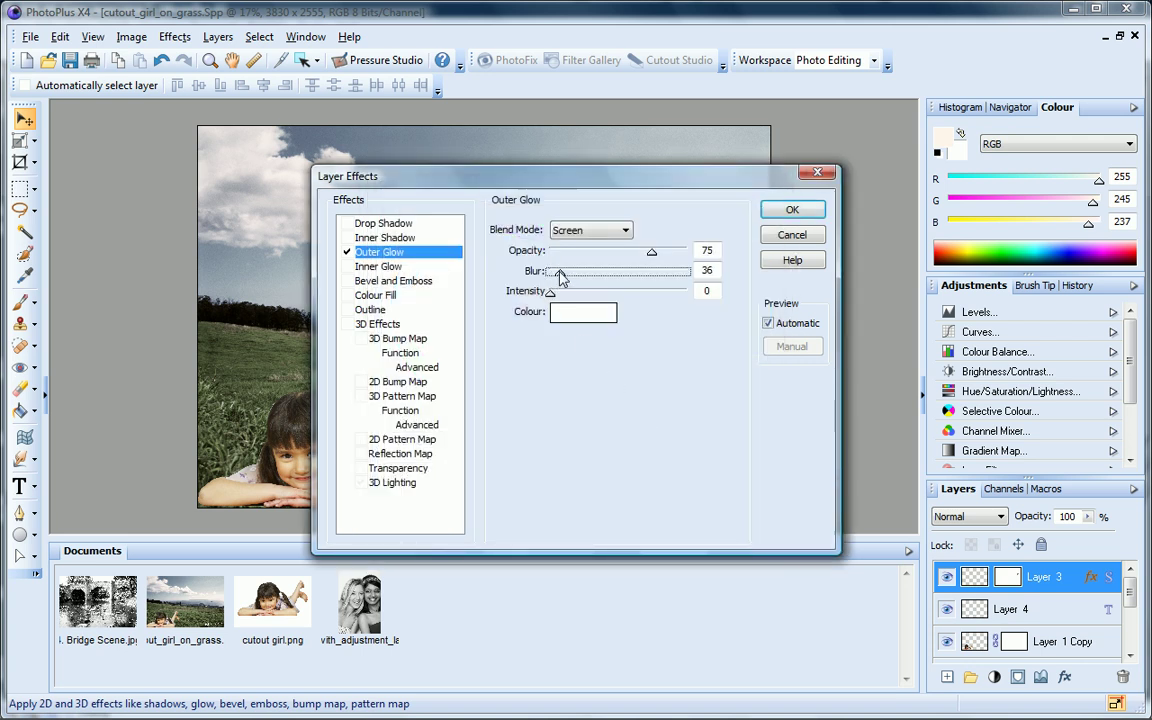
drag(551, 293, 557, 293)
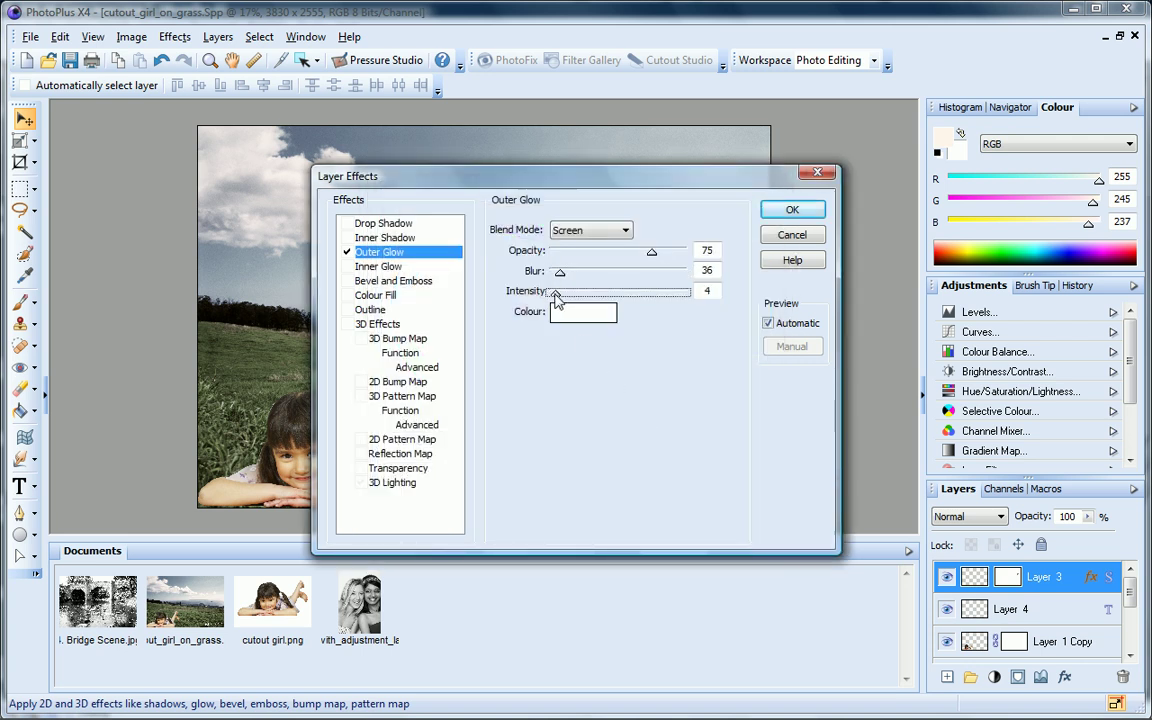
click(800, 212)
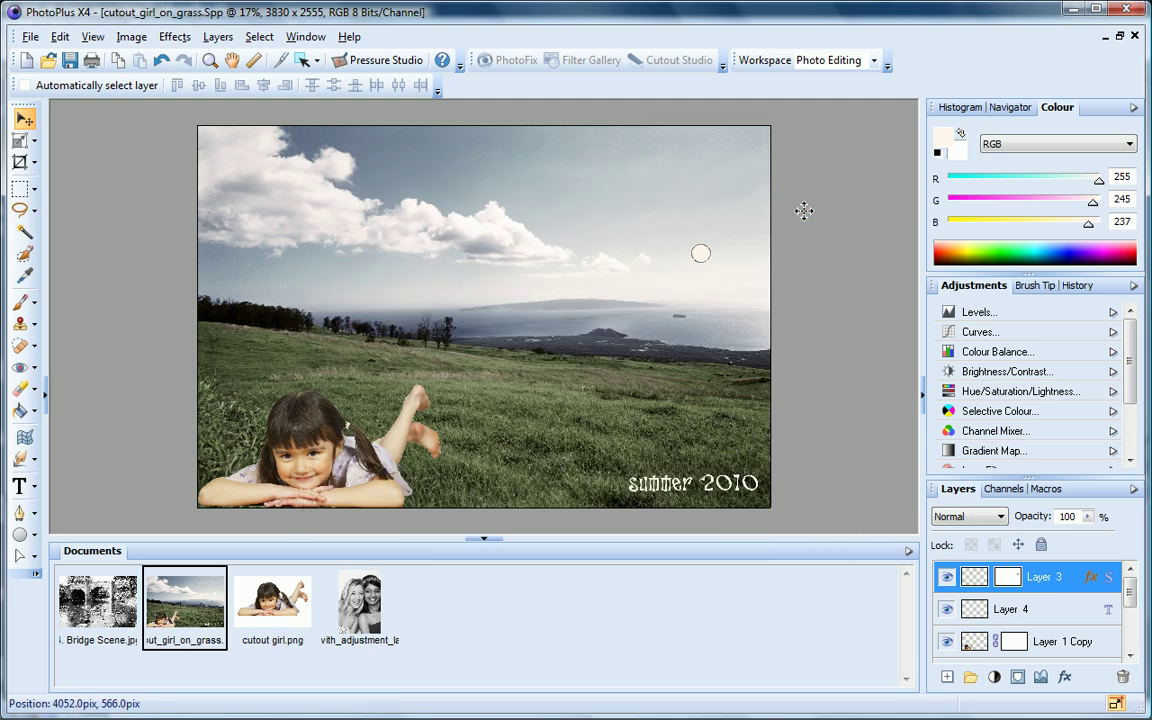
click(1105, 645)
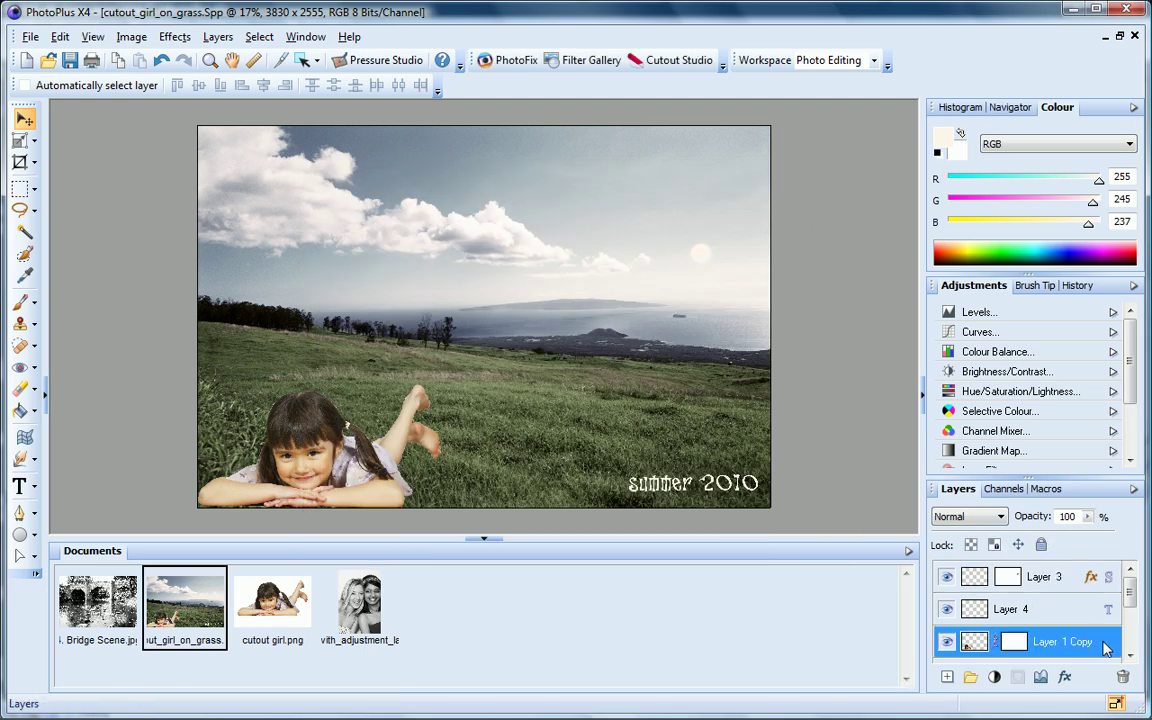